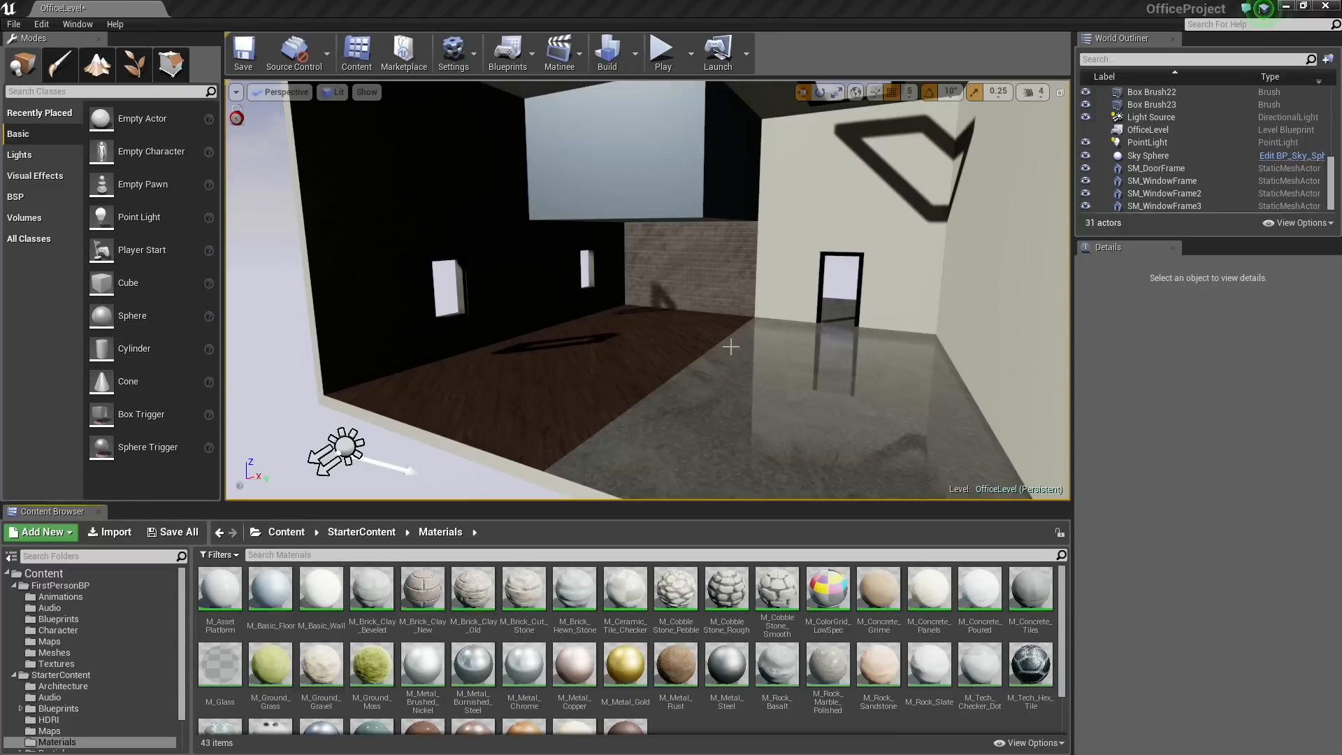
Place a Pillar_50x500 from the StarterContent Architecture folder at the room's open side and scale it to 1.25 on all axes
{"action": "right_click_drag", "start_coordinate": [755, 311], "coordinate": [713, 282]}
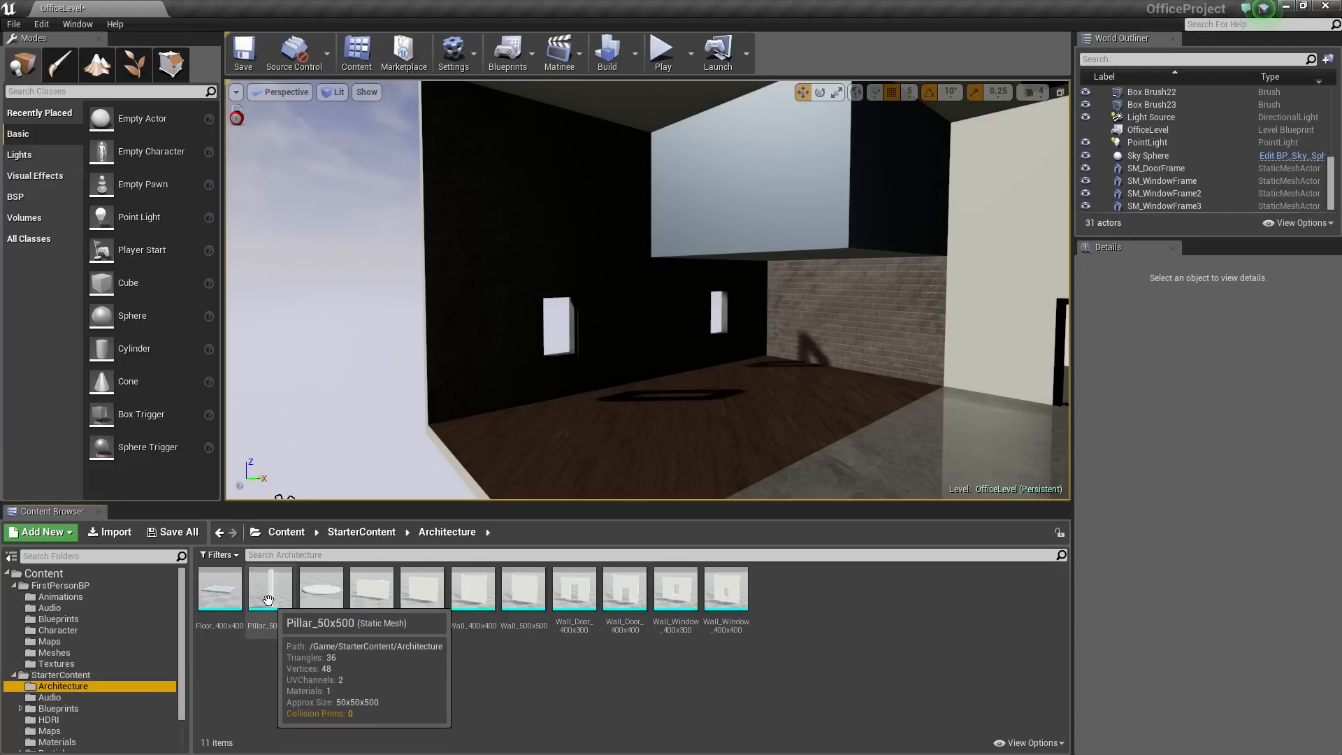
{"action": "left_click_drag", "start_coordinate": [269, 599], "coordinate": [518, 464]}
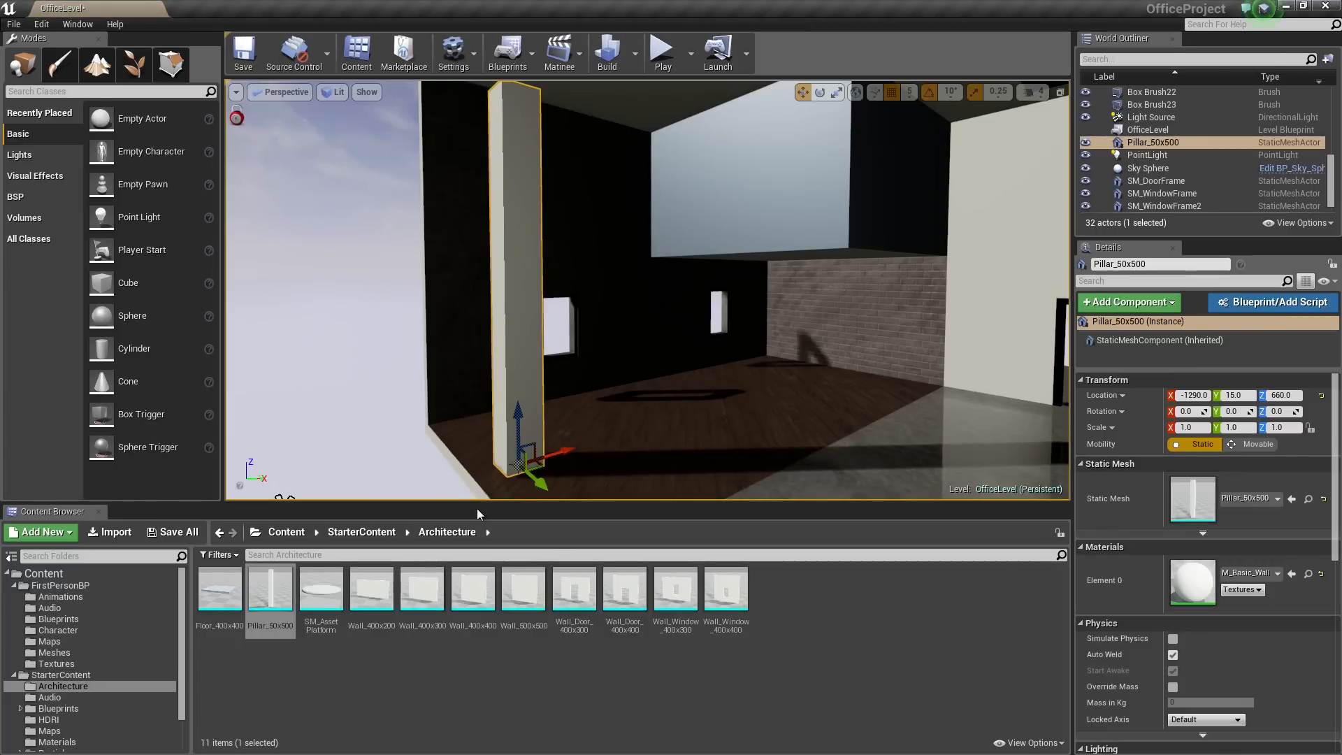
{"action": "mouse_move", "coordinate": [639, 403]}
{"action": "right_mouse_down"}
{"action": "mouse_move", "coordinate": [667, 404]}
{"action": "mouse_move", "coordinate": [671, 381]}
{"action": "mouse_move", "coordinate": [671, 402]}
{"action": "mouse_move", "coordinate": [672, 380]}
{"action": "mouse_move", "coordinate": [629, 397]}
{"action": "right_mouse_up"}
{"action": "key", "text": "s"}
{"action": "key", "text": "a"}
{"action": "key", "text": "d"}
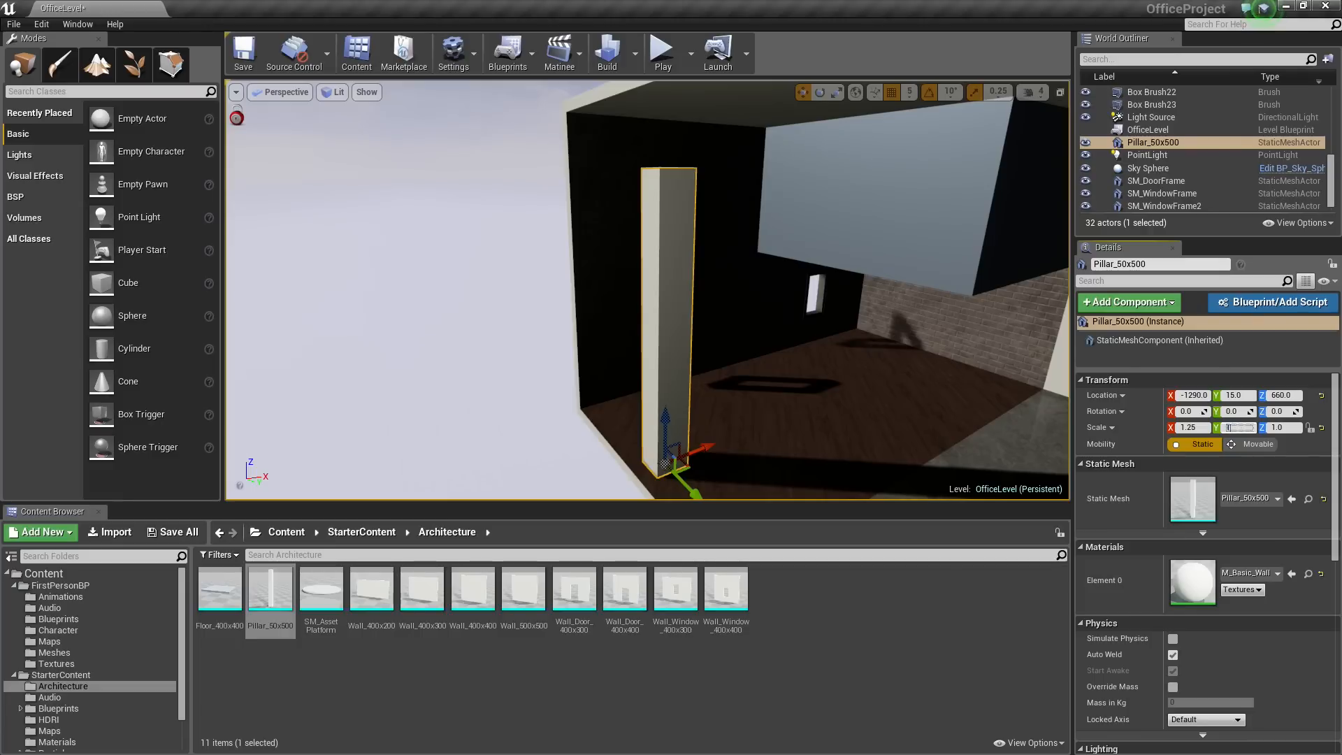
{"action": "left_click", "coordinate": [1277, 427]}
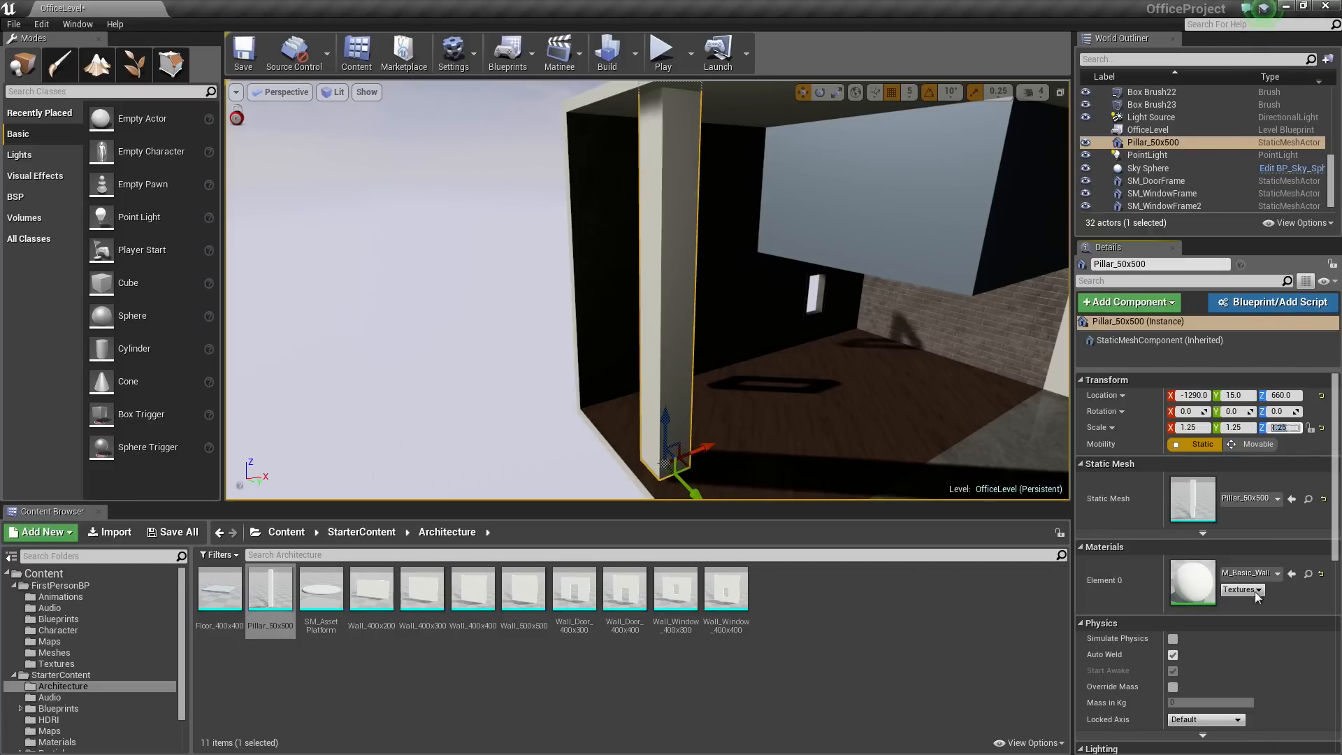
Move the pillar onto the open end of the dark brick wall, at X -1350 and Y -230
{"action": "mouse_move", "coordinate": [647, 290]}
{"action": "right_mouse_down"}
{"action": "mouse_move", "coordinate": [639, 217]}
{"action": "mouse_move", "coordinate": [671, 241]}
{"action": "mouse_move", "coordinate": [633, 241]}
{"action": "mouse_move", "coordinate": [653, 280]}
{"action": "right_mouse_up"}
{"action": "right_click_drag", "start_coordinate": [801, 179], "coordinate": [849, 183]}
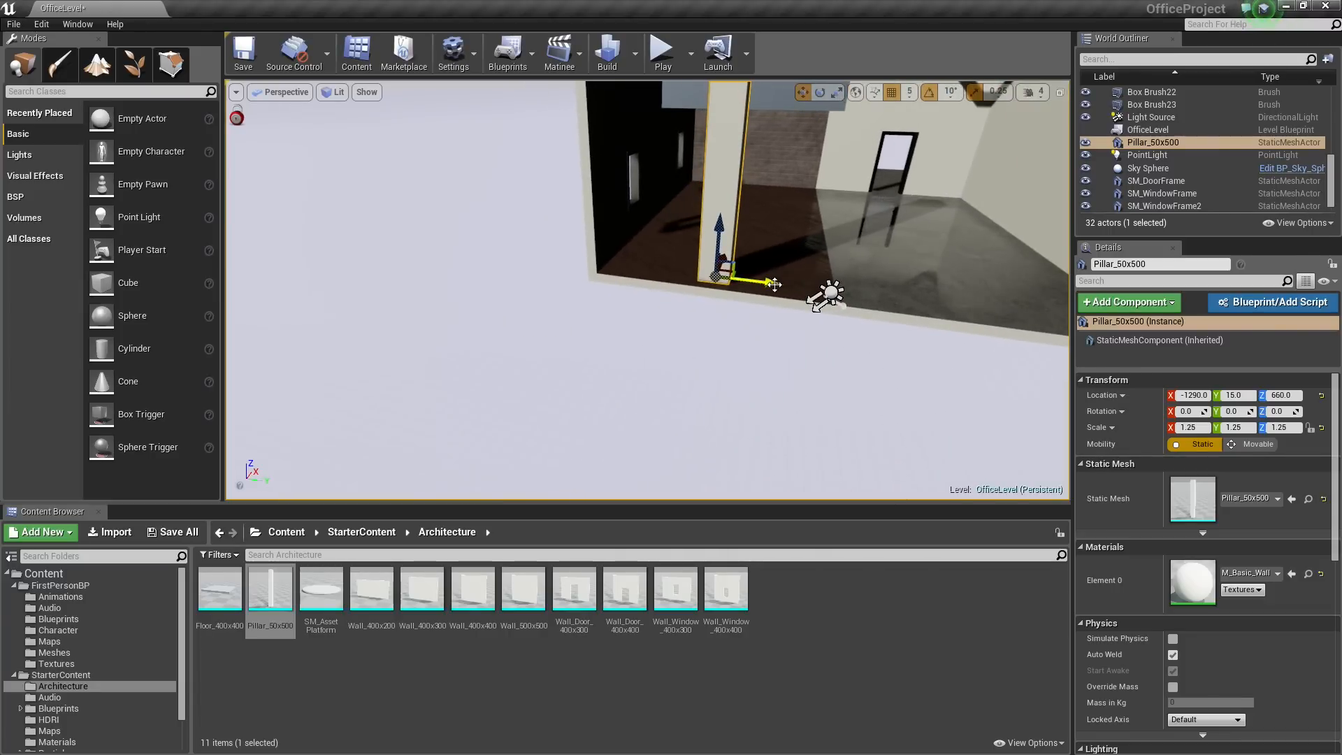
{"action": "left_click_drag", "start_coordinate": [774, 283], "coordinate": [658, 275]}
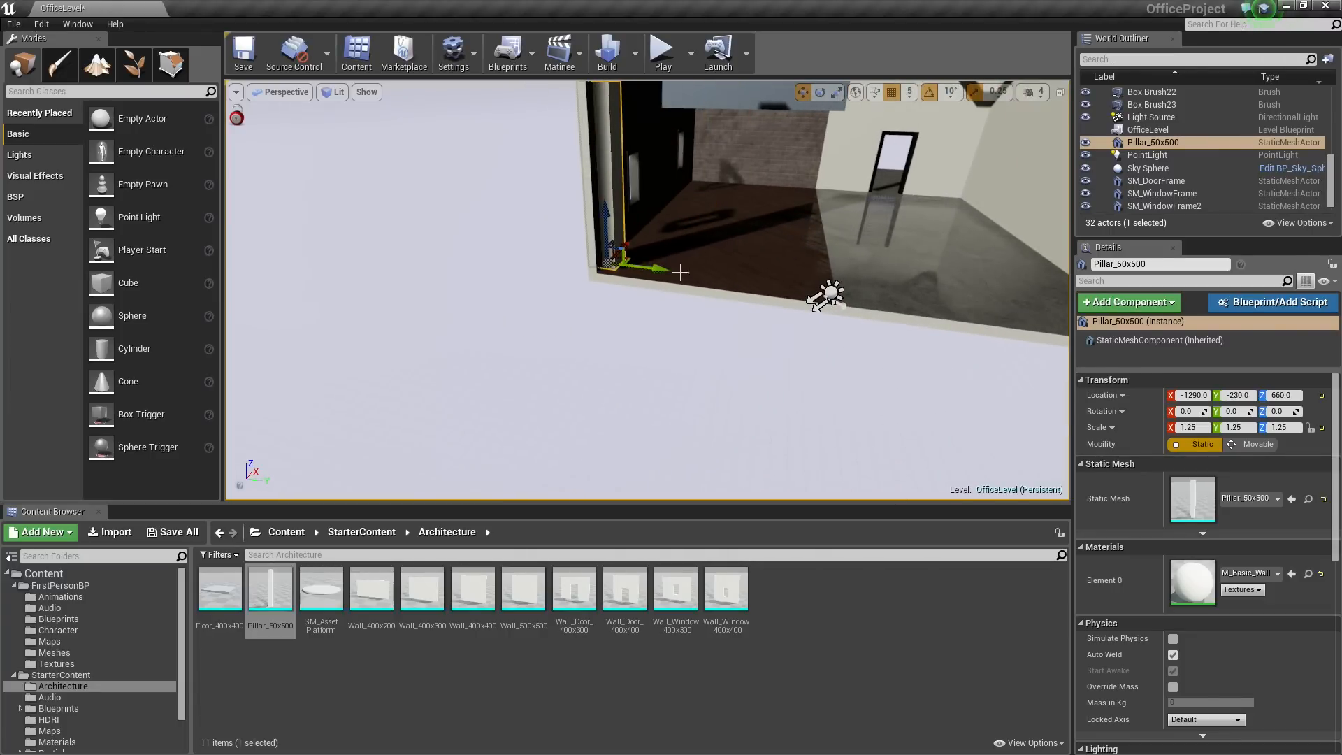
{"action": "key", "text": "f"}
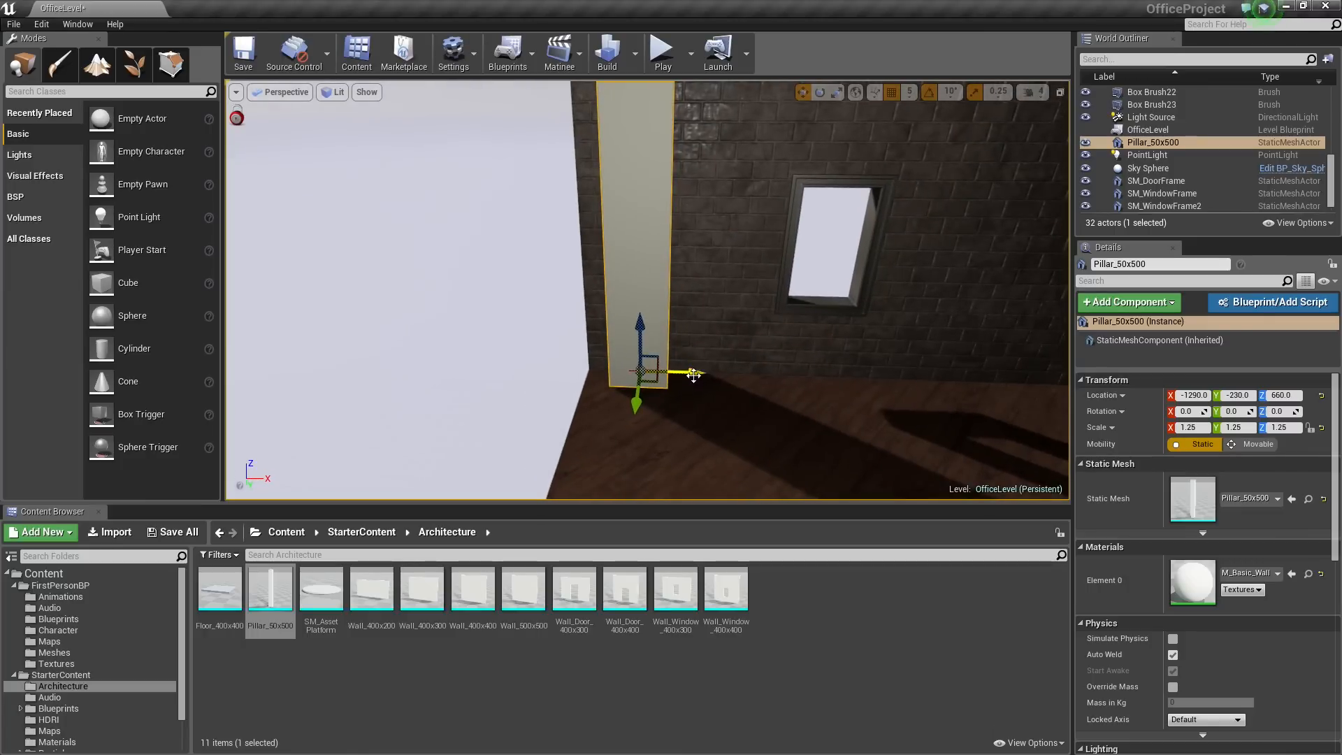
{"action": "left_click_drag", "start_coordinate": [694, 374], "coordinate": [641, 371]}
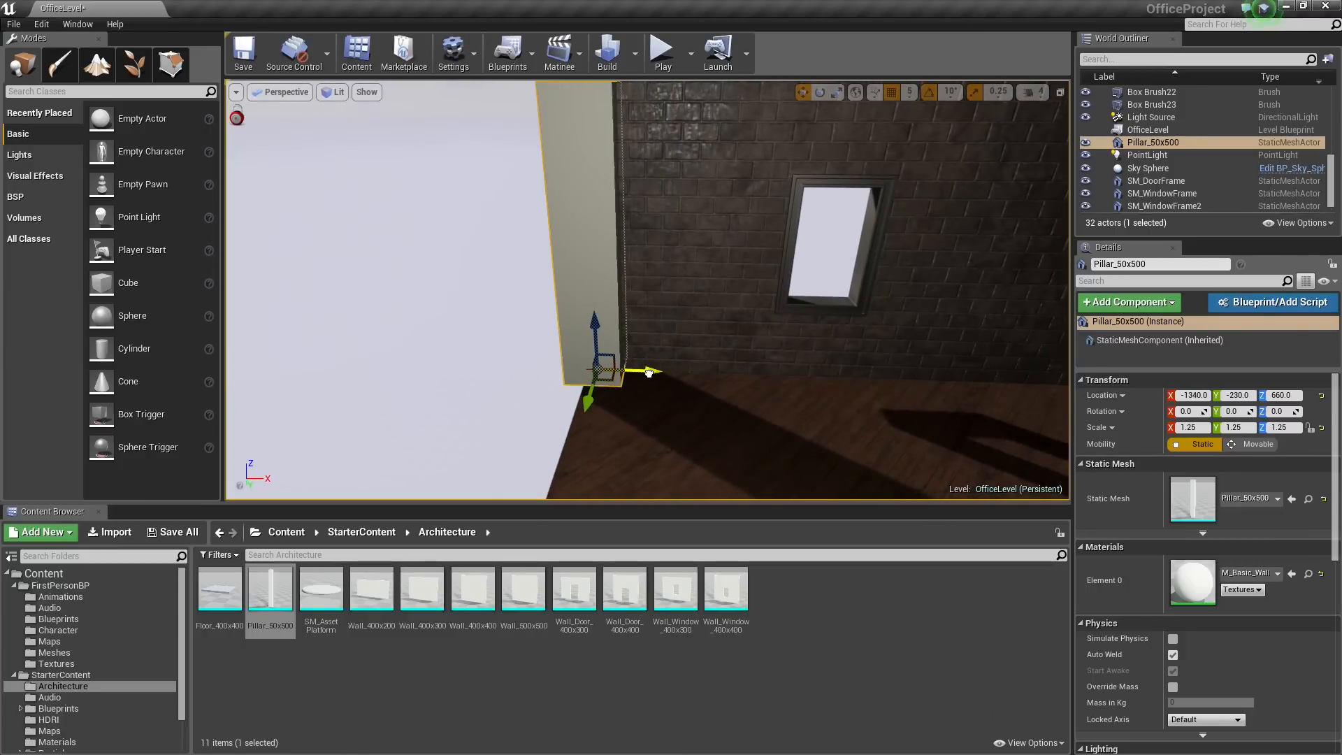
{"action": "key", "text": "a"}
{"action": "right_click_drag", "start_coordinate": [641, 376], "coordinate": [741, 241]}
{"action": "key", "text": "d"}
{"action": "key", "text": "d"}
{"action": "key", "text": "a"}
{"action": "key", "text": "s"}
{"action": "key", "text": "w"}
{"action": "key", "text": "d"}
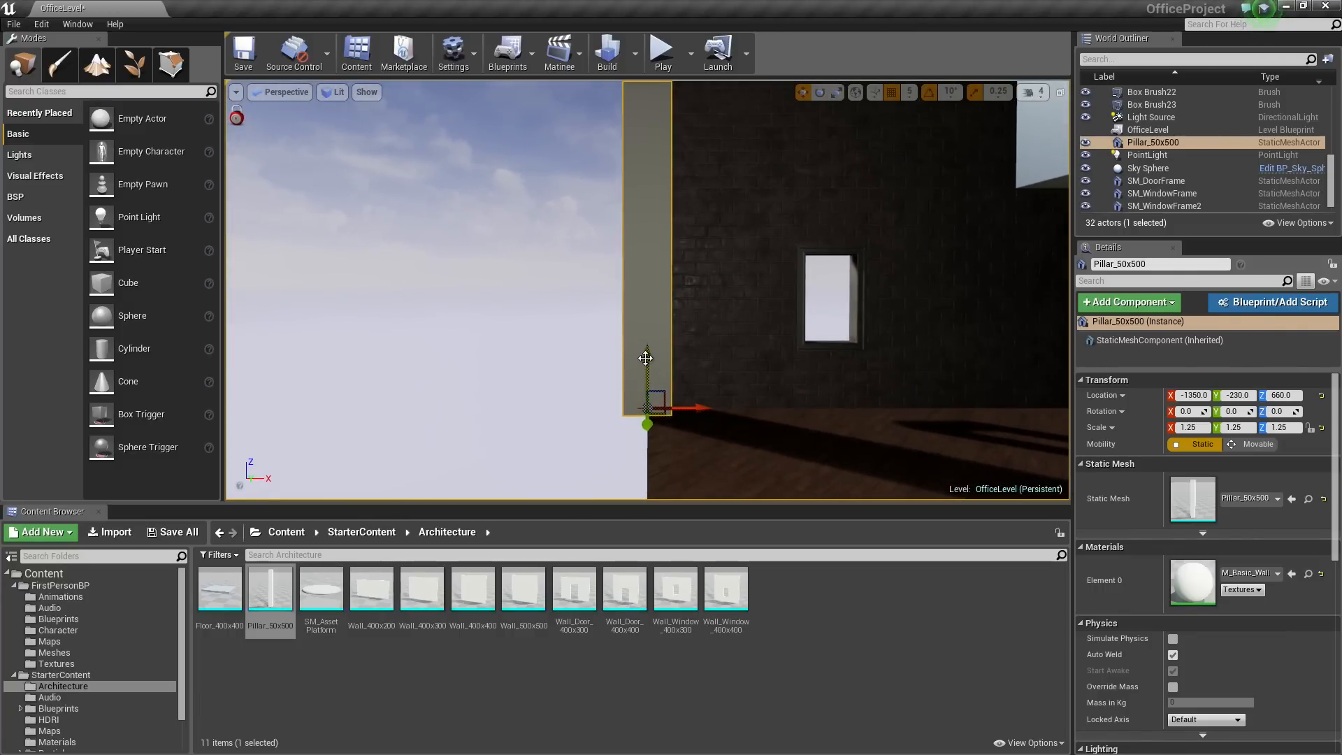
Duplicate the pillar along Y to the opposite corner of the open side, at Y 730
{"action": "right_click_drag", "start_coordinate": [646, 358], "coordinate": [723, 360]}
{"action": "key", "text": "e"}
{"action": "key", "text": "q"}
{"action": "key", "text": "d"}
{"action": "key", "text": "a"}
{"action": "key", "text": "s"}
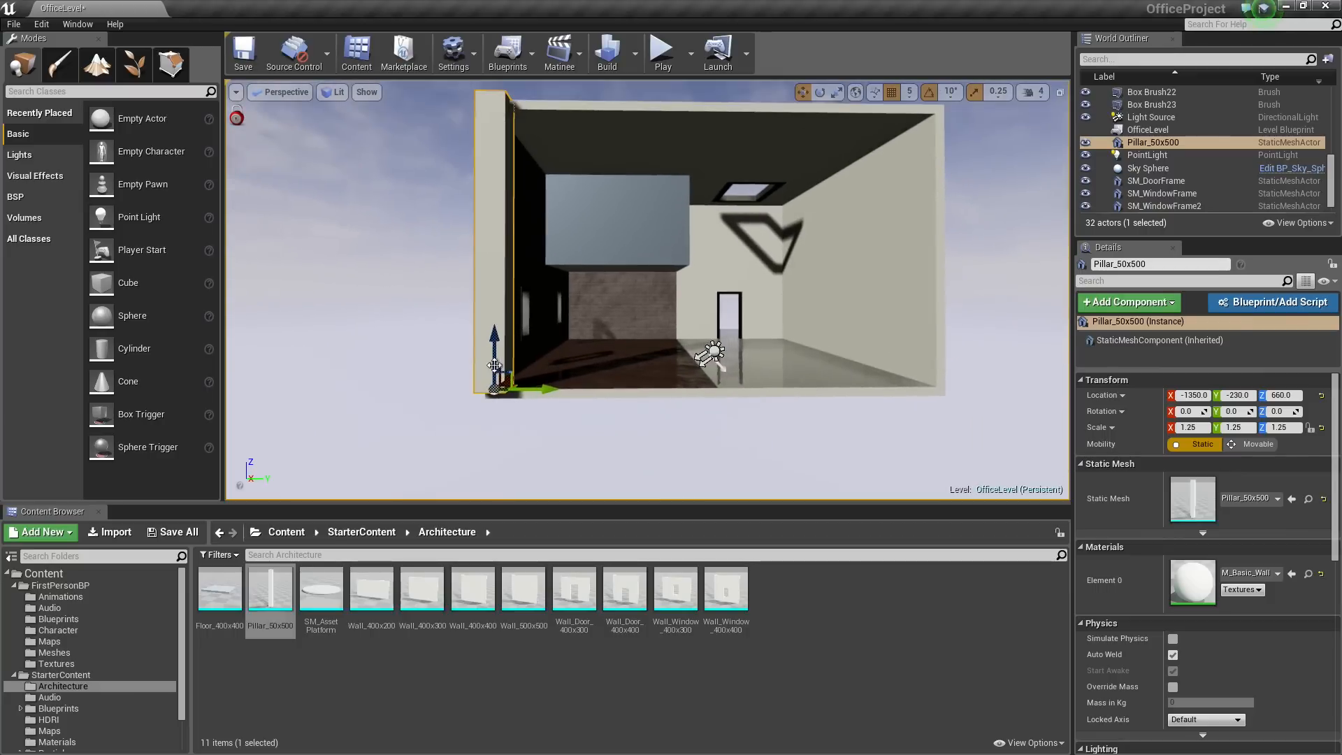
{"action": "left_click_drag", "start_coordinate": [531, 389], "coordinate": [634, 395], "text": "alt"}
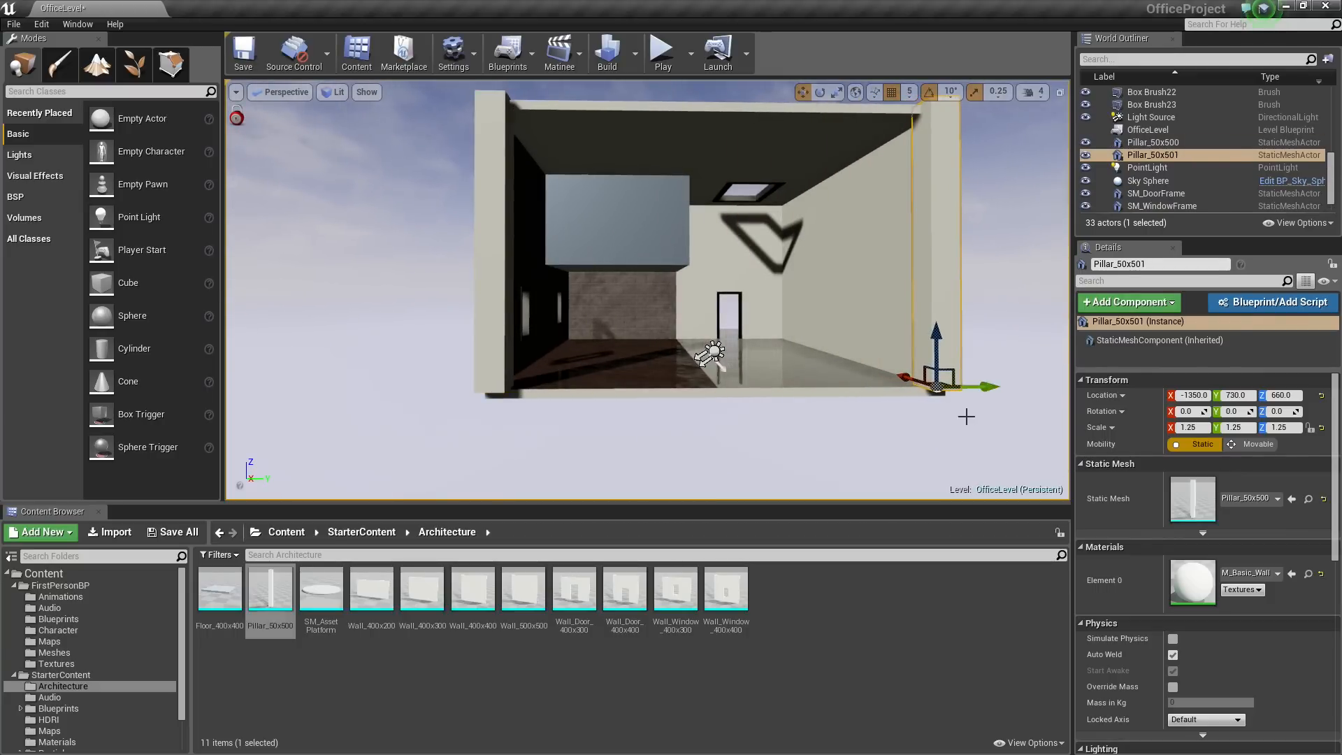
Duplicate the corner pillar back along Y to the middle of the open side, at Y 250
{"action": "key", "text": "w"}
{"action": "key", "text": "d"}
{"action": "right_click_drag", "start_coordinate": [966, 417], "coordinate": [1021, 420]}
{"action": "key", "text": "w"}
{"action": "key", "text": "s"}
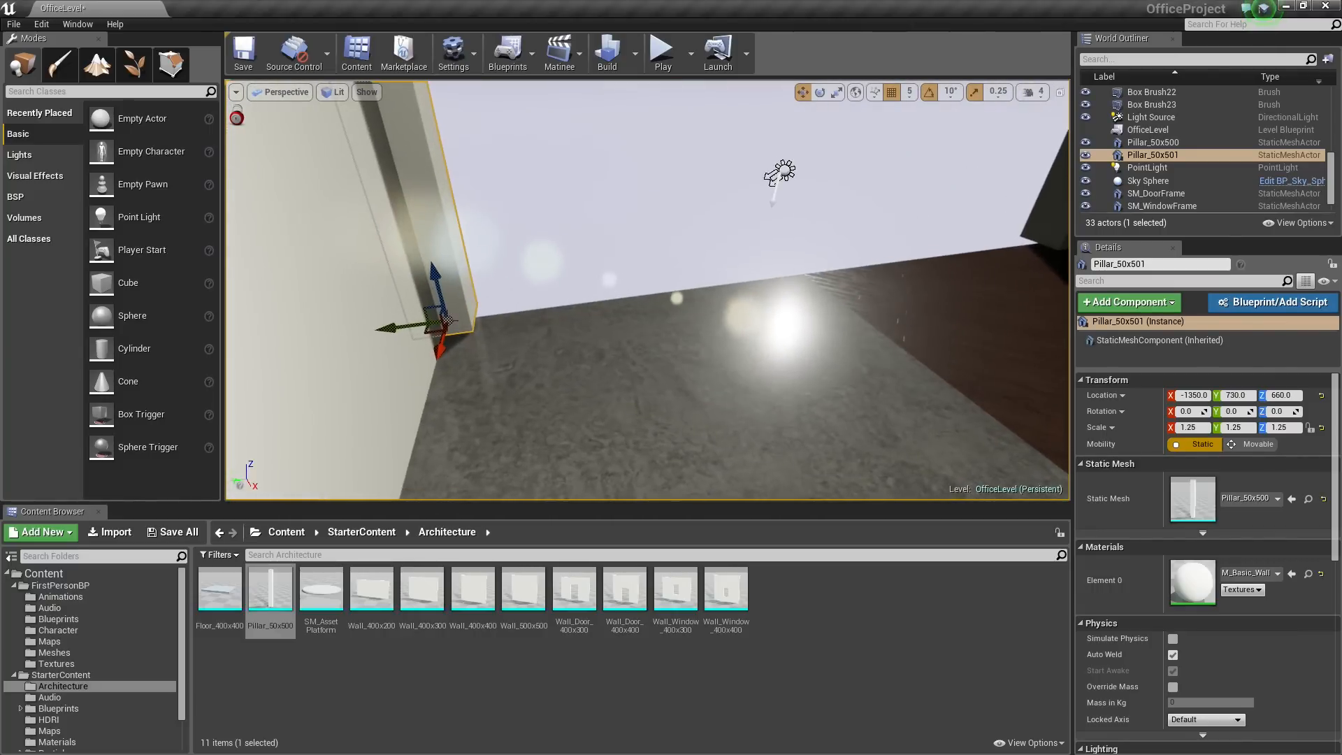
{"action": "right_click_drag", "start_coordinate": [781, 174], "coordinate": [287, 224]}
{"action": "key", "text": "a"}
{"action": "key", "text": "w"}
{"action": "key", "text": "s"}
{"action": "right_click_drag", "start_coordinate": [811, 465], "coordinate": [405, 524]}
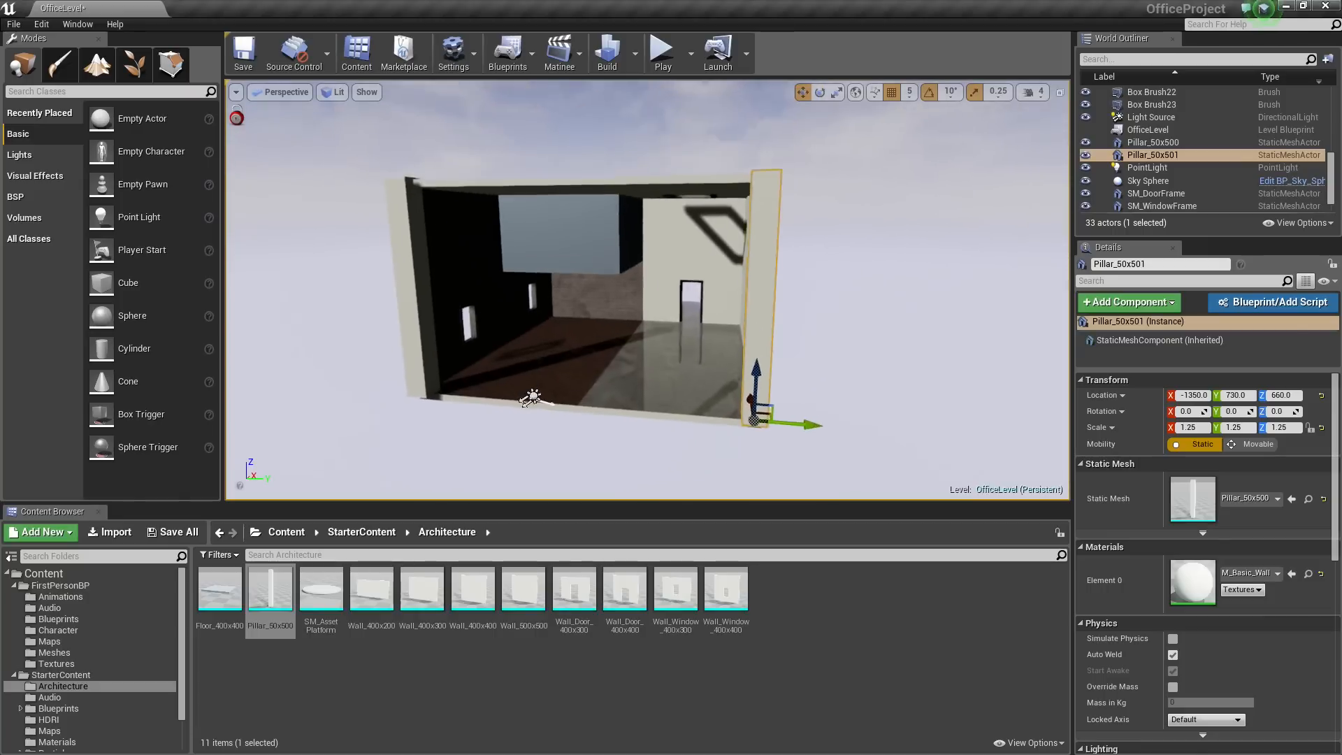
{"action": "left_click_drag", "start_coordinate": [800, 420], "coordinate": [675, 409], "text": "alt"}
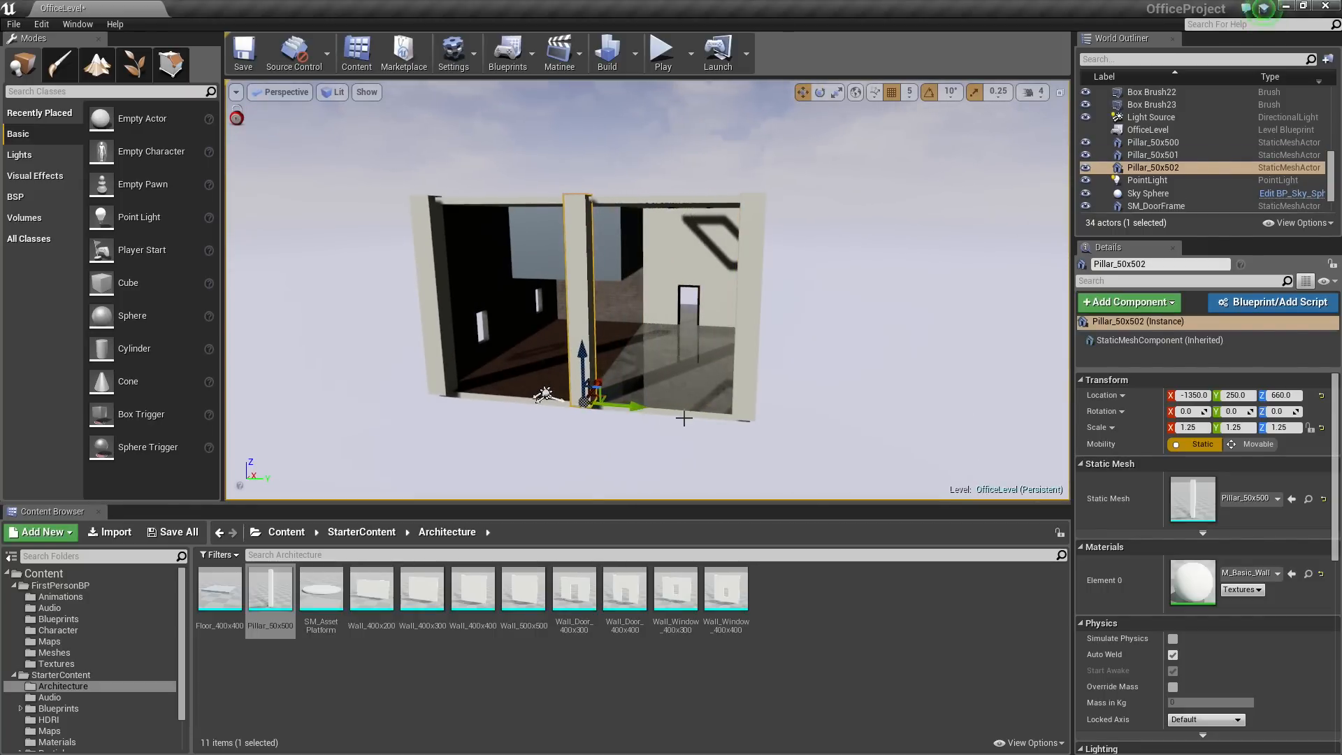
Examine the middle pillar's alignment with the seam between the concrete and wood floors
{"action": "key", "text": "w"}
{"action": "right_click_drag", "start_coordinate": [684, 418], "coordinate": [224, 451]}
{"action": "key", "text": "w"}
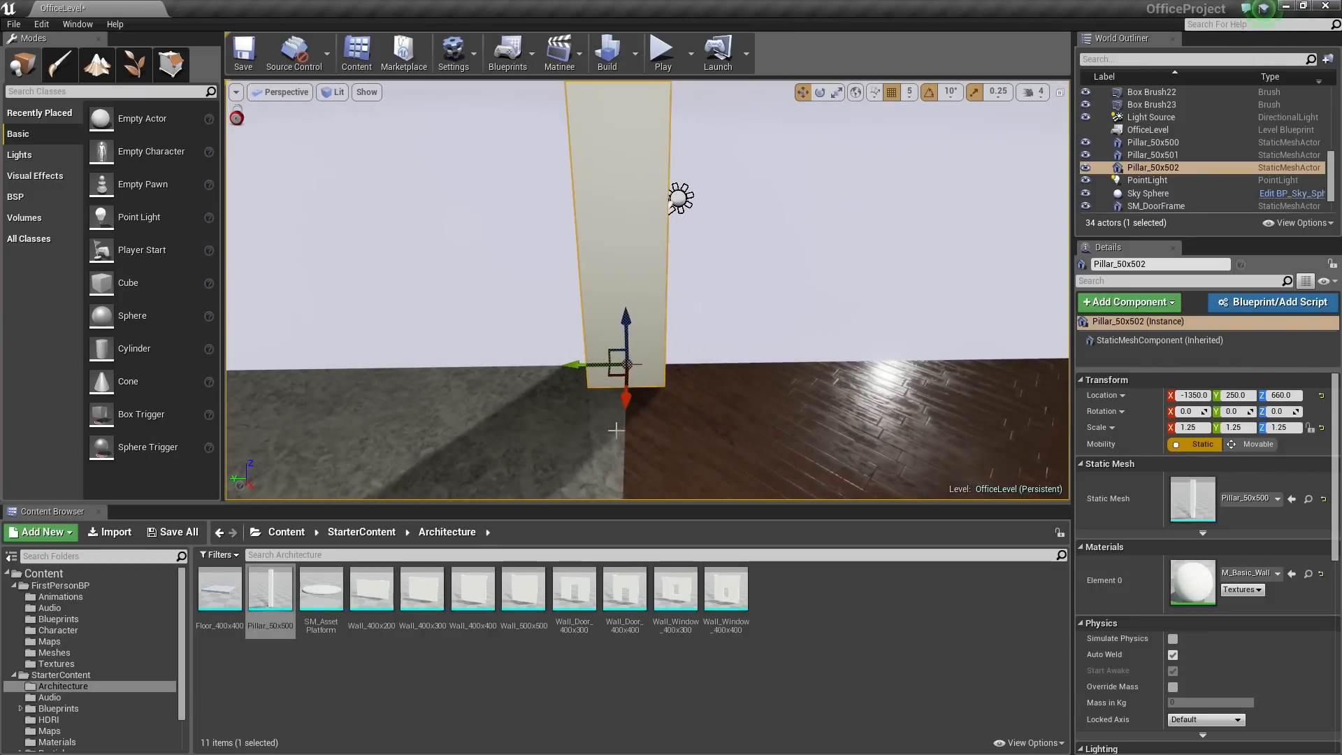
{"action": "mouse_move", "coordinate": [616, 431]}
{"action": "right_mouse_down"}
{"action": "mouse_move", "coordinate": [751, 446]}
{"action": "mouse_move", "coordinate": [429, 419]}
{"action": "mouse_move", "coordinate": [559, 398]}
{"action": "mouse_move", "coordinate": [569, 314]}
{"action": "mouse_move", "coordinate": [888, 423]}
{"action": "mouse_move", "coordinate": [856, 420]}
{"action": "mouse_move", "coordinate": [790, 374]}
{"action": "mouse_move", "coordinate": [671, 391]}
{"action": "mouse_move", "coordinate": [572, 441]}
{"action": "mouse_move", "coordinate": [599, 444]}
{"action": "mouse_move", "coordinate": [603, 462]}
{"action": "mouse_move", "coordinate": [603, 450]}
{"action": "right_mouse_up"}
{"action": "key", "text": "a"}
{"action": "key", "text": "d"}
{"action": "key", "text": "d"}
{"action": "key", "text": "a"}
{"action": "key", "text": "a"}
{"action": "key", "text": "a"}
{"action": "key", "text": "d"}
{"action": "key", "text": "d"}
Duplicate the dark brick wall's pillar to X -1105, Z 880 above the first window and rotate it -90° to lie horizontally along the wall
{"action": "left_click", "coordinate": [593, 439]}
{"action": "key", "text": "w"}
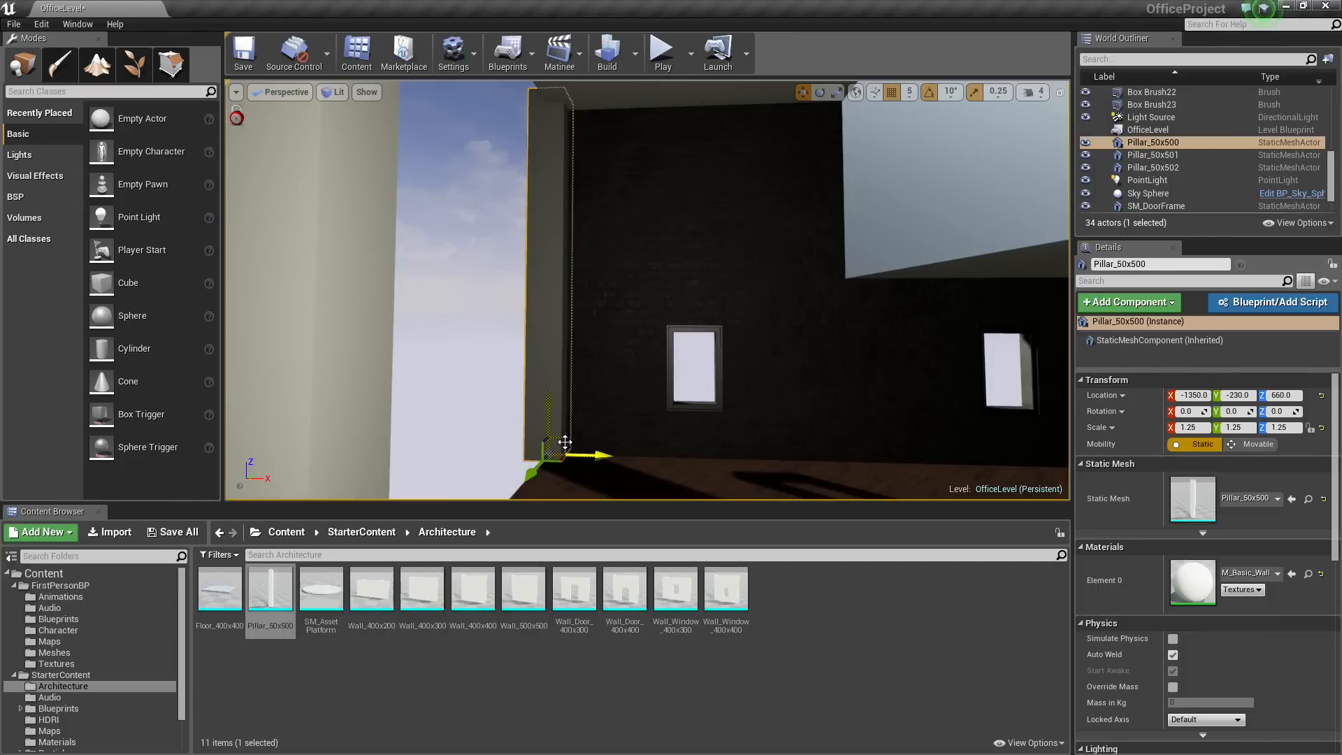
{"action": "left_click_drag", "start_coordinate": [564, 441], "coordinate": [708, 314], "text": "alt"}
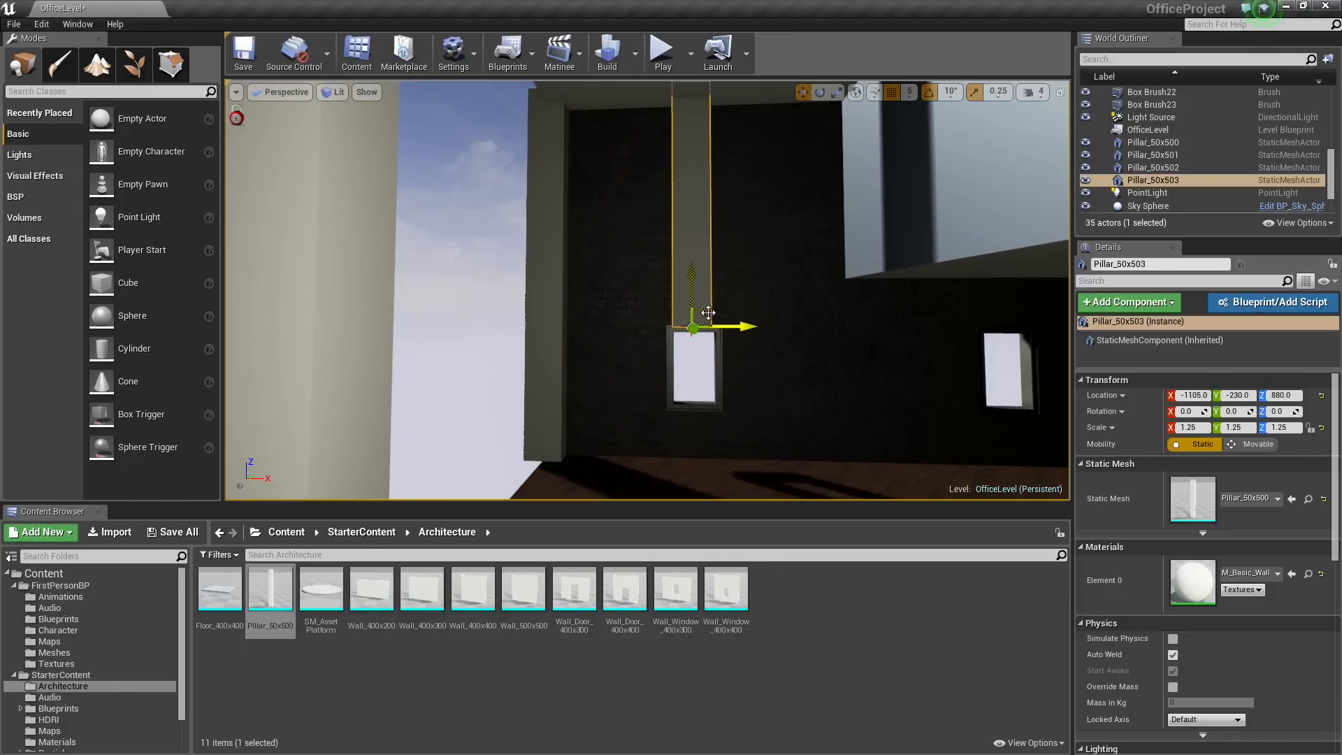
{"action": "key", "text": "w"}
{"action": "mouse_move", "coordinate": [740, 425]}
{"action": "right_mouse_down"}
{"action": "mouse_move", "coordinate": [741, 411]}
{"action": "mouse_move", "coordinate": [739, 426]}
{"action": "right_mouse_up"}
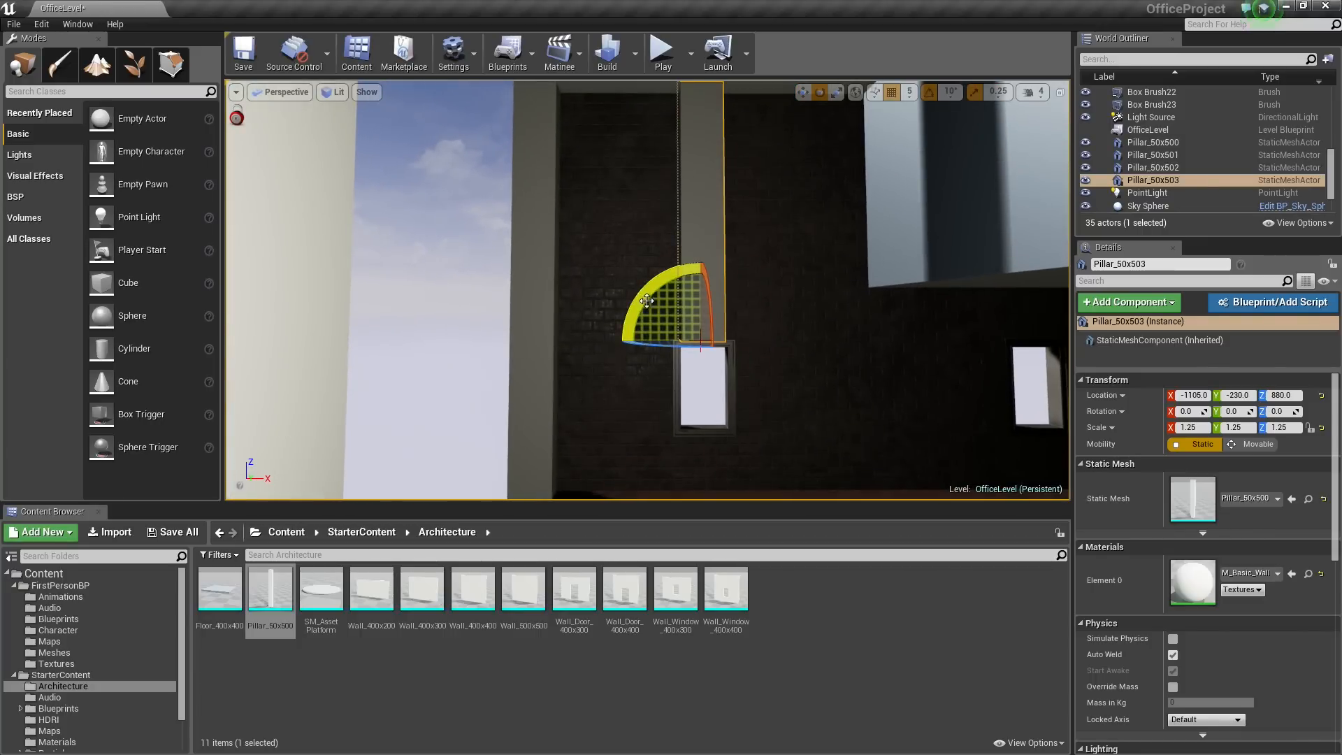
{"action": "left_click_drag", "start_coordinate": [647, 301], "coordinate": [671, 316]}
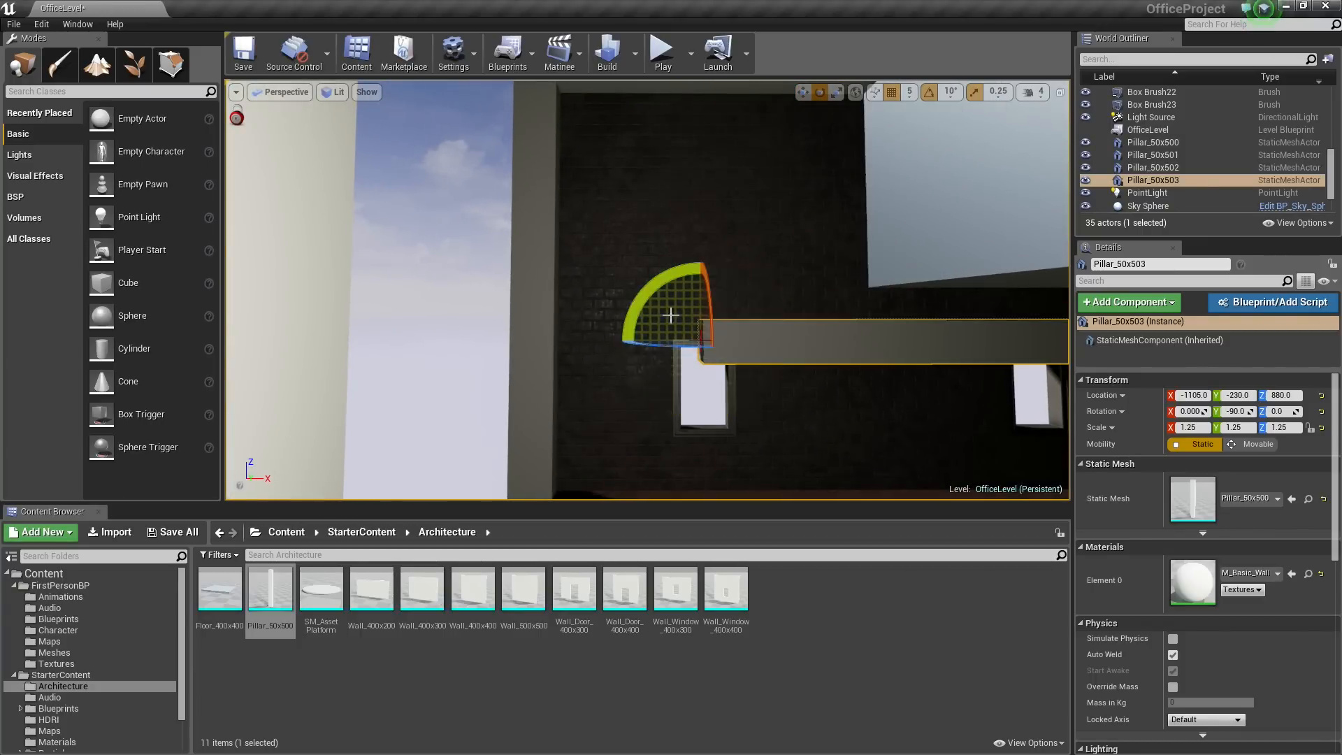
Move the horizontal beam to X -1325 and Z 965 so it starts at the corner pillar above the windows
{"action": "key", "text": "d"}
{"action": "right_click_drag", "start_coordinate": [691, 323], "coordinate": [694, 326]}
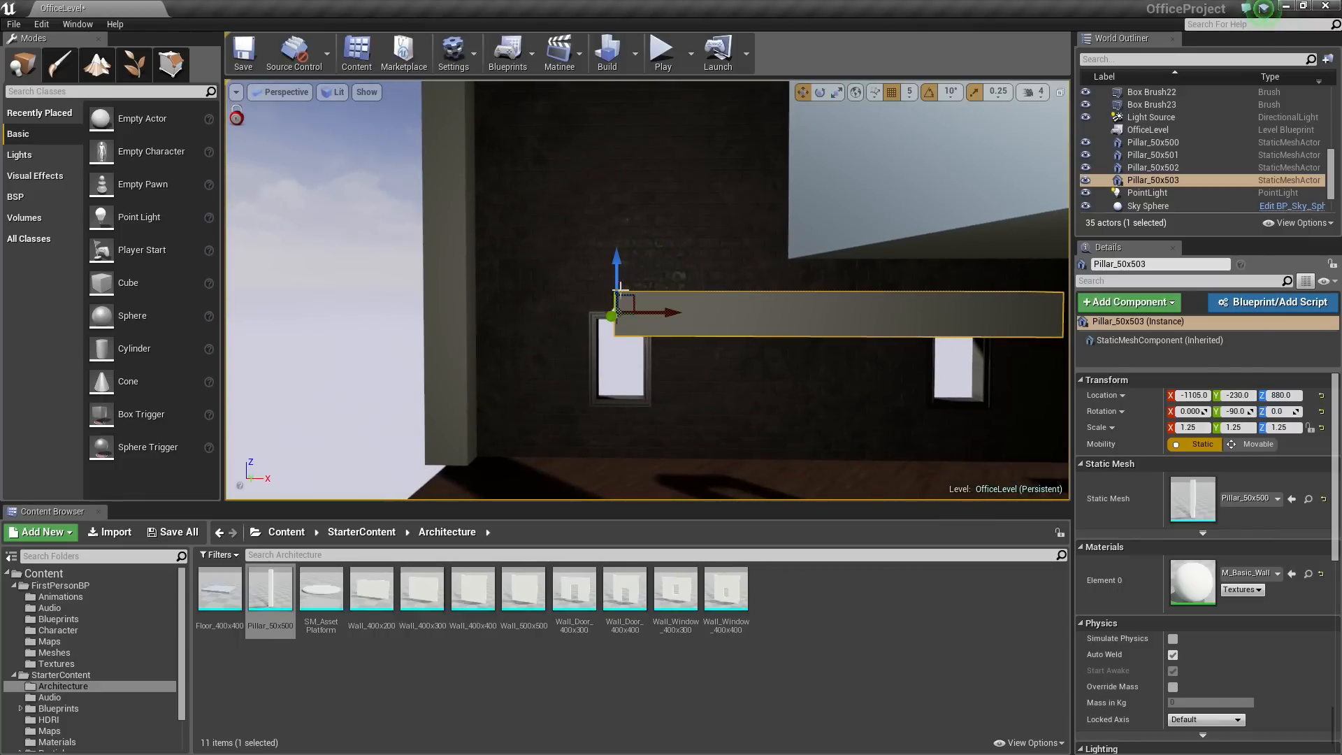
{"action": "left_click_drag", "start_coordinate": [621, 287], "coordinate": [607, 211]}
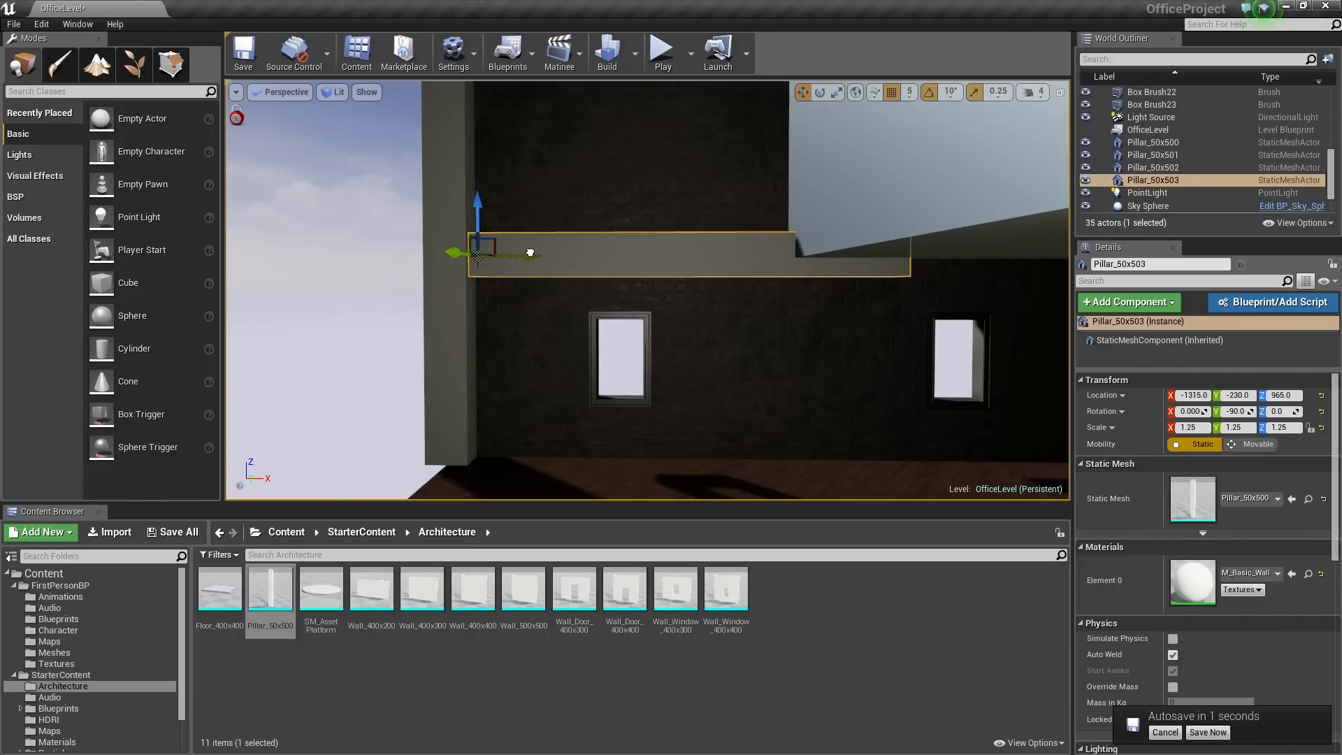
{"action": "right_click_drag", "start_coordinate": [608, 204], "coordinate": [687, 203]}
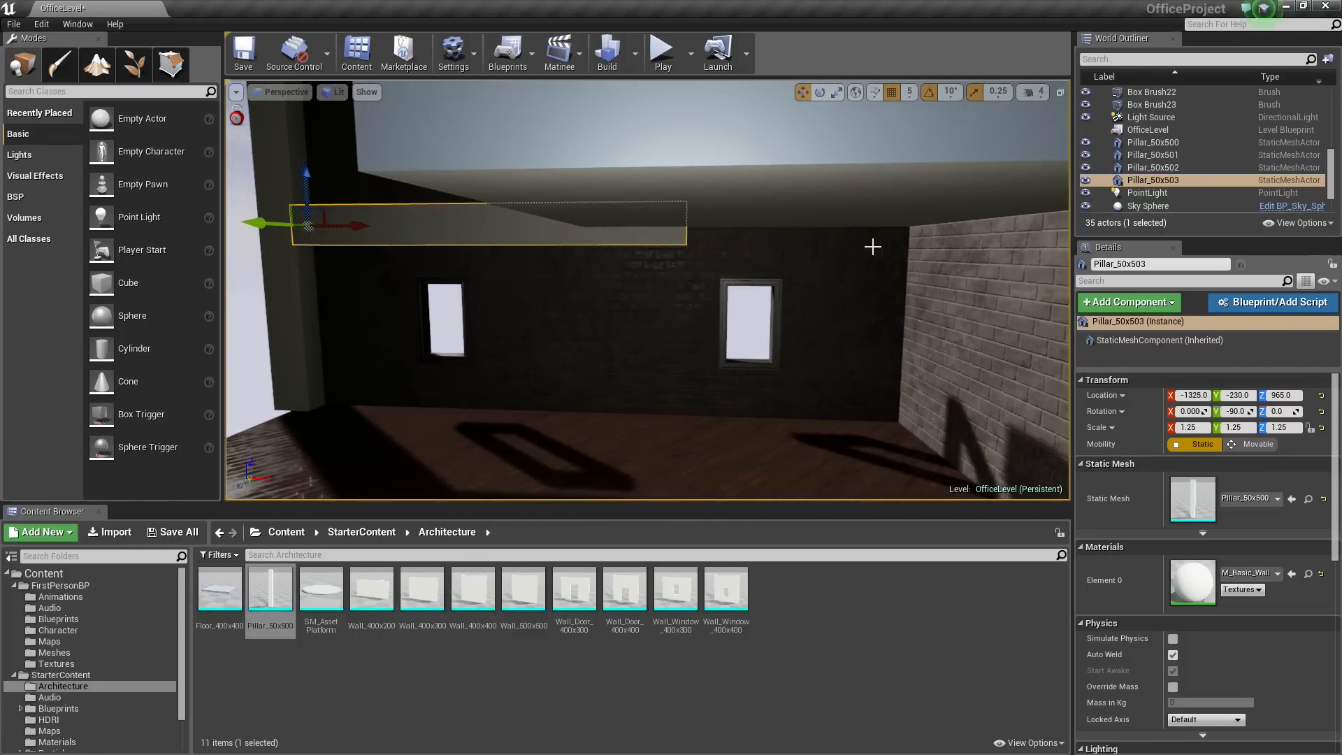
{"action": "mouse_move", "coordinate": [731, 246]}
{"action": "right_mouse_down"}
{"action": "mouse_move", "coordinate": [657, 245]}
{"action": "mouse_move", "coordinate": [705, 246]}
{"action": "right_mouse_up"}
{"action": "right_click_drag", "start_coordinate": [696, 328], "coordinate": [652, 260]}
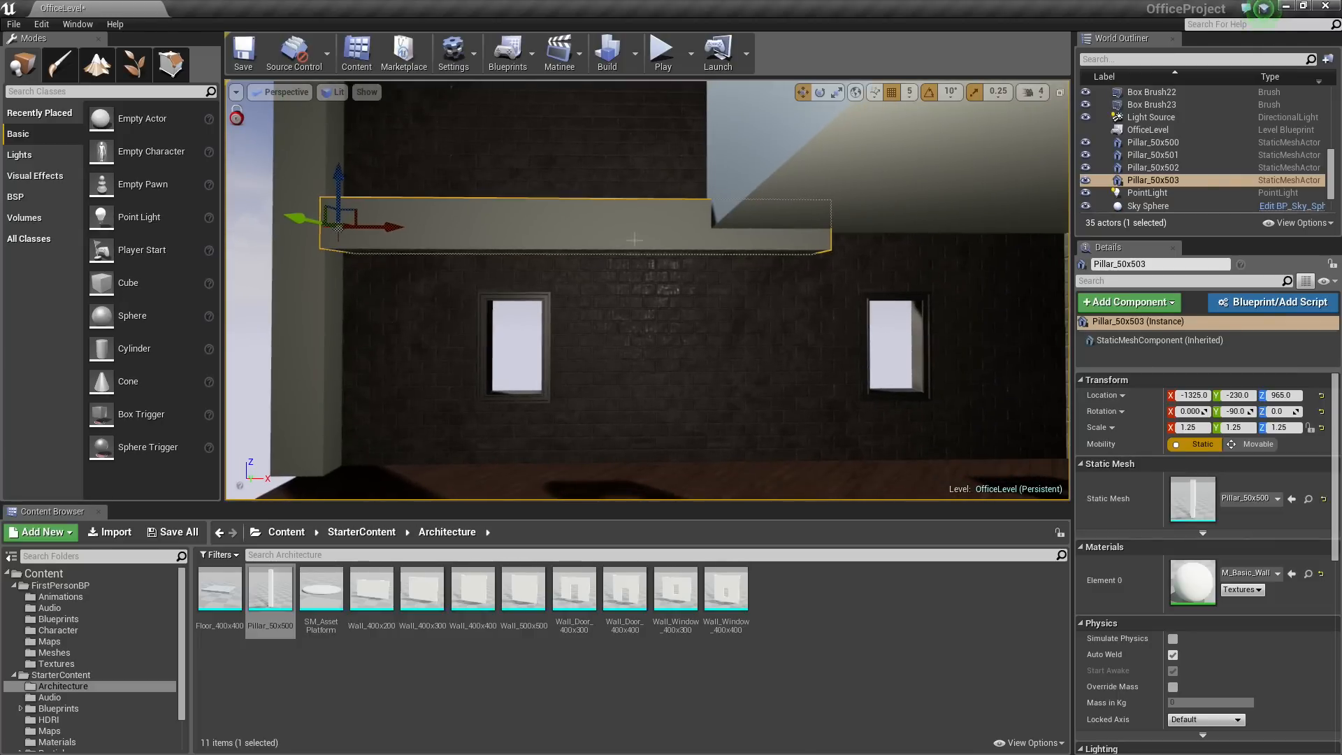
{"action": "mouse_move", "coordinate": [615, 218]}
{"action": "right_mouse_down"}
{"action": "mouse_move", "coordinate": [629, 220]}
{"action": "mouse_move", "coordinate": [595, 222]}
{"action": "mouse_move", "coordinate": [626, 201]}
{"action": "mouse_move", "coordinate": [600, 218]}
{"action": "mouse_move", "coordinate": [622, 229]}
{"action": "right_mouse_up"}
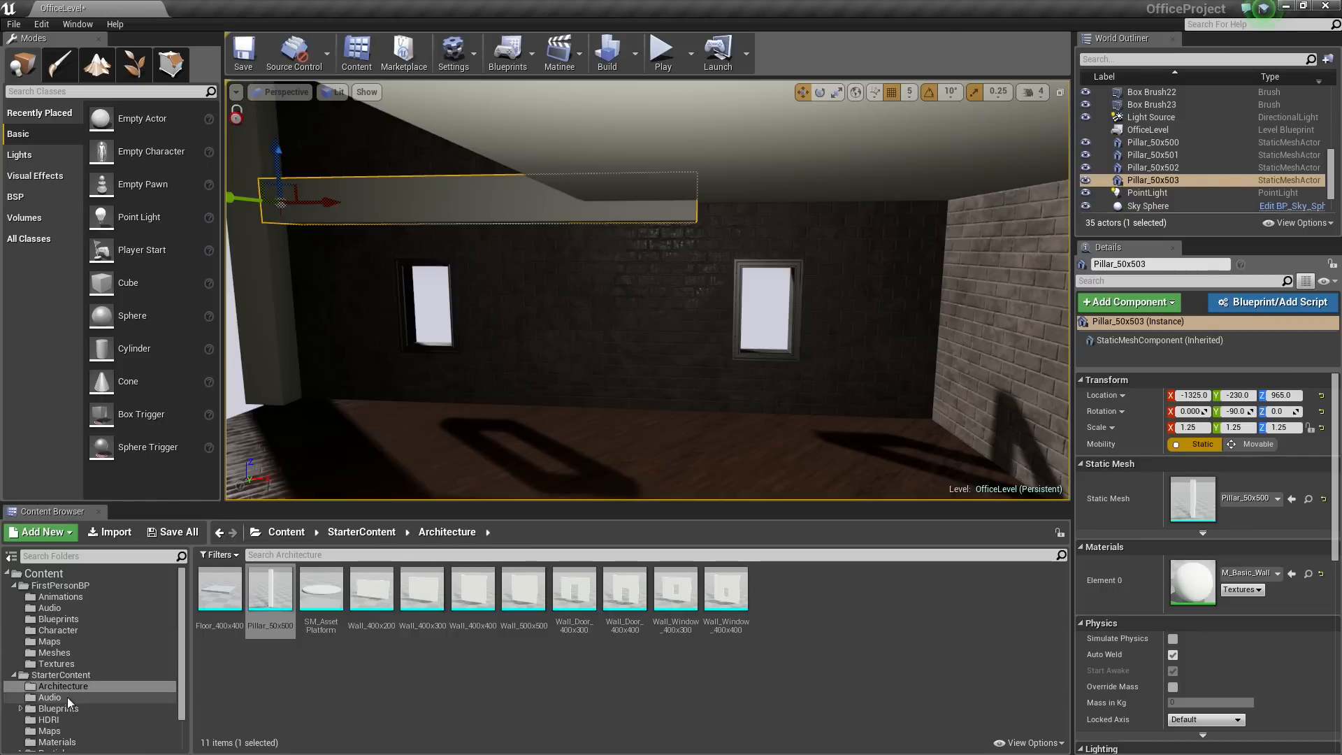
Apply the M_Brick_Clay_New material to the horizontal beam and stretch it lengthwise to a Z scale of 2.0
{"action": "left_click", "coordinate": [59, 742]}
{"action": "left_click_drag", "start_coordinate": [440, 594], "coordinate": [388, 210]}
{"action": "right_click_drag", "start_coordinate": [404, 285], "coordinate": [446, 274]}
{"action": "key", "text": "r"}
{"action": "left_click_drag", "start_coordinate": [412, 250], "coordinate": [455, 250]}
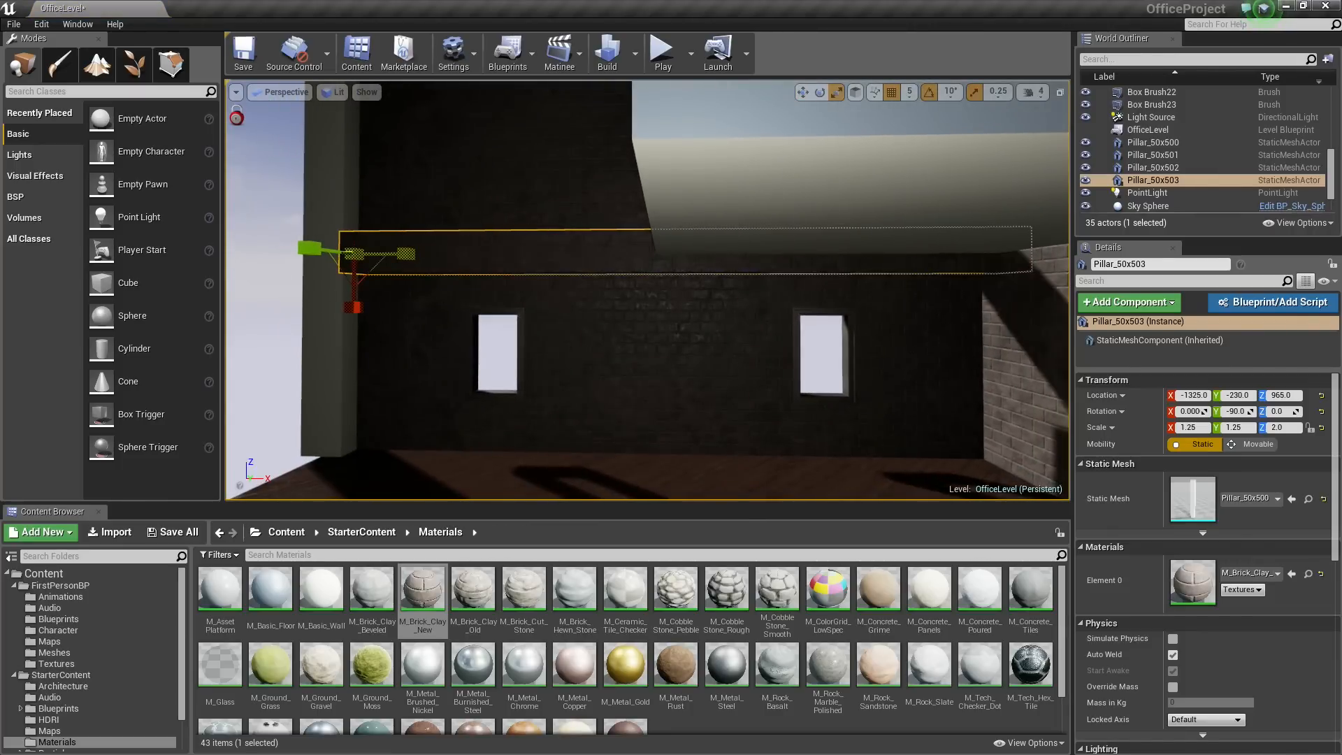
{"action": "right_click_drag", "start_coordinate": [495, 258], "coordinate": [498, 259]}
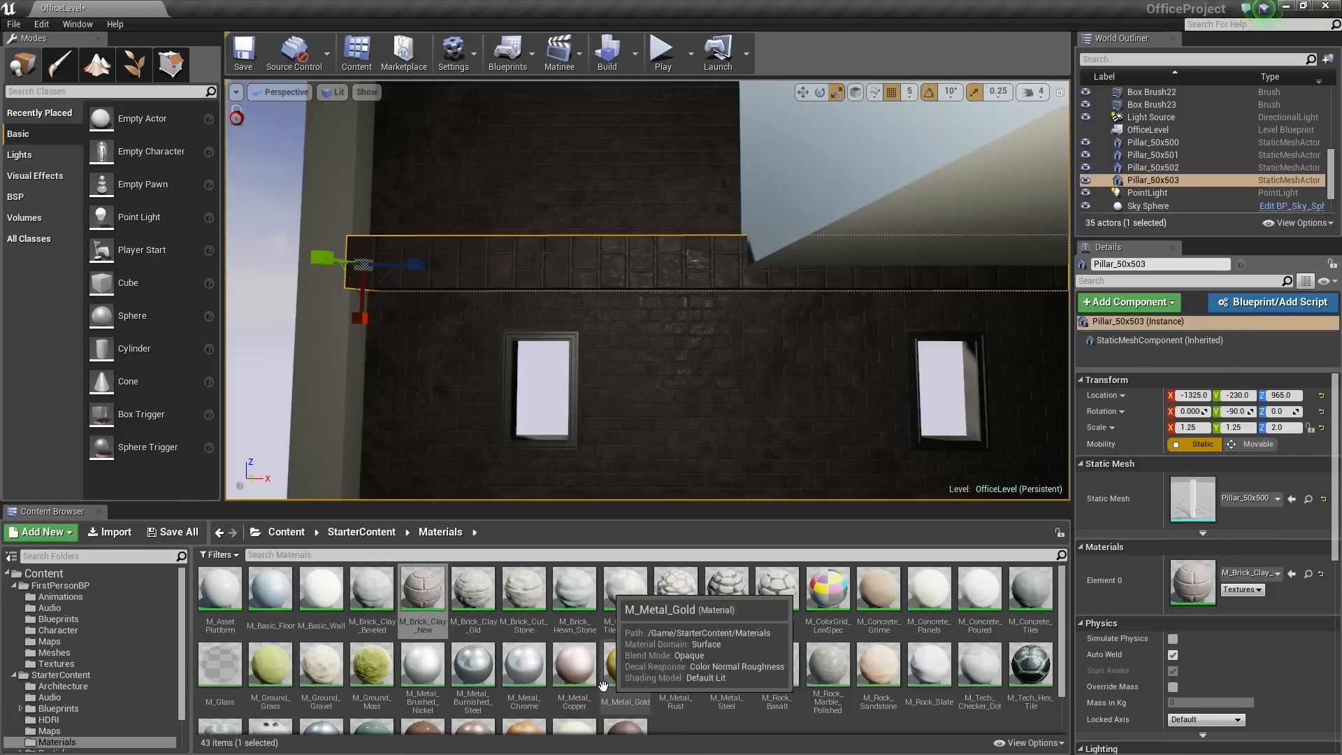
Apply M_Wood_Walnut to the beam, try a Z scale of 0.5, and return the Z scale to 1.25
{"action": "scroll", "coordinate": [608, 699], "scroll_direction": "down", "scroll_amount": 2}
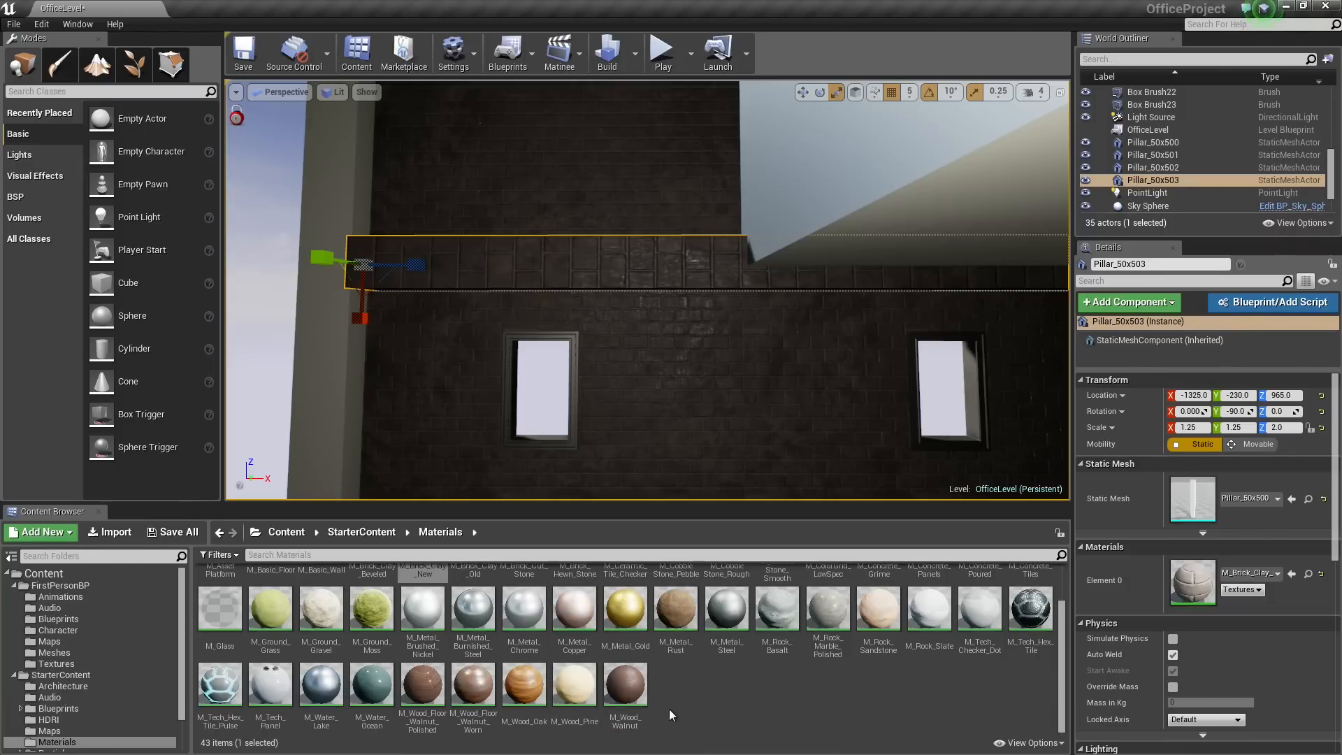
{"action": "left_click", "coordinate": [629, 683]}
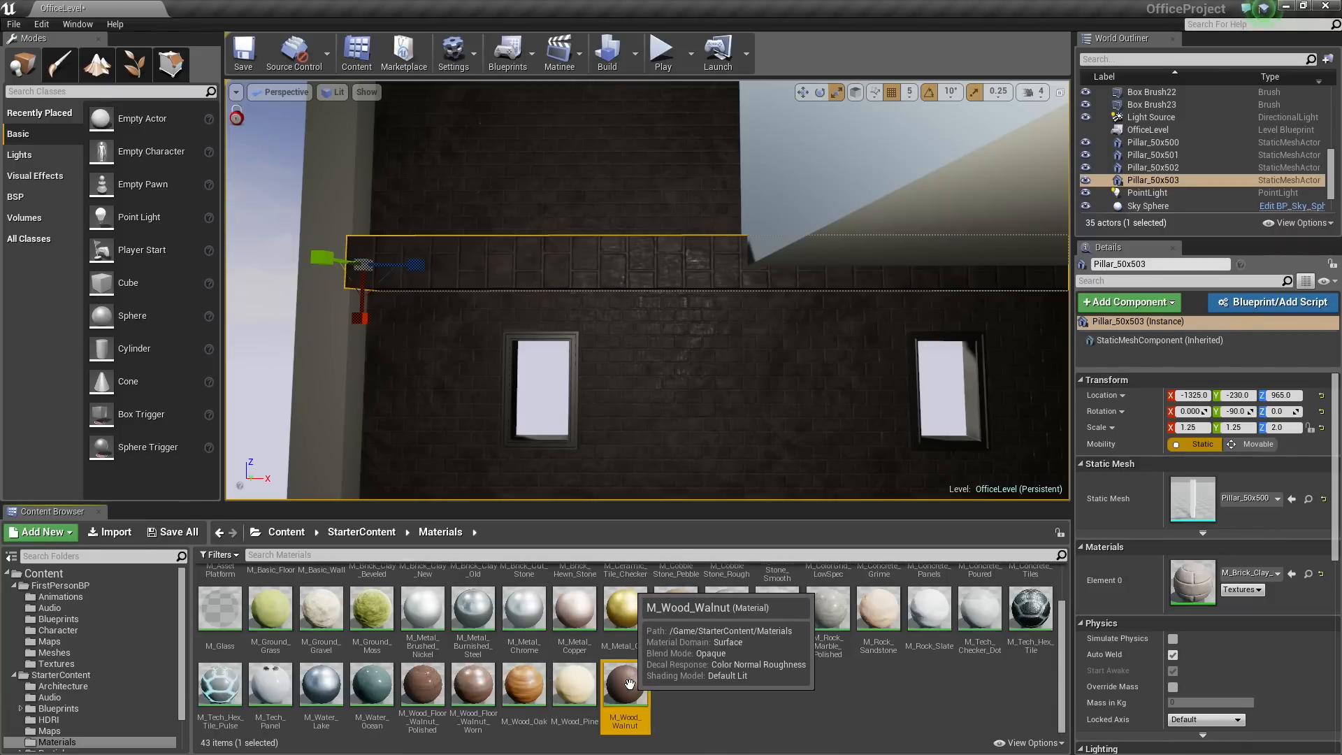
{"action": "left_click_drag", "start_coordinate": [629, 684], "coordinate": [569, 270]}
{"action": "mouse_move", "coordinate": [636, 390]}
{"action": "right_mouse_down"}
{"action": "mouse_move", "coordinate": [636, 364]}
{"action": "mouse_move", "coordinate": [638, 389]}
{"action": "right_mouse_up"}
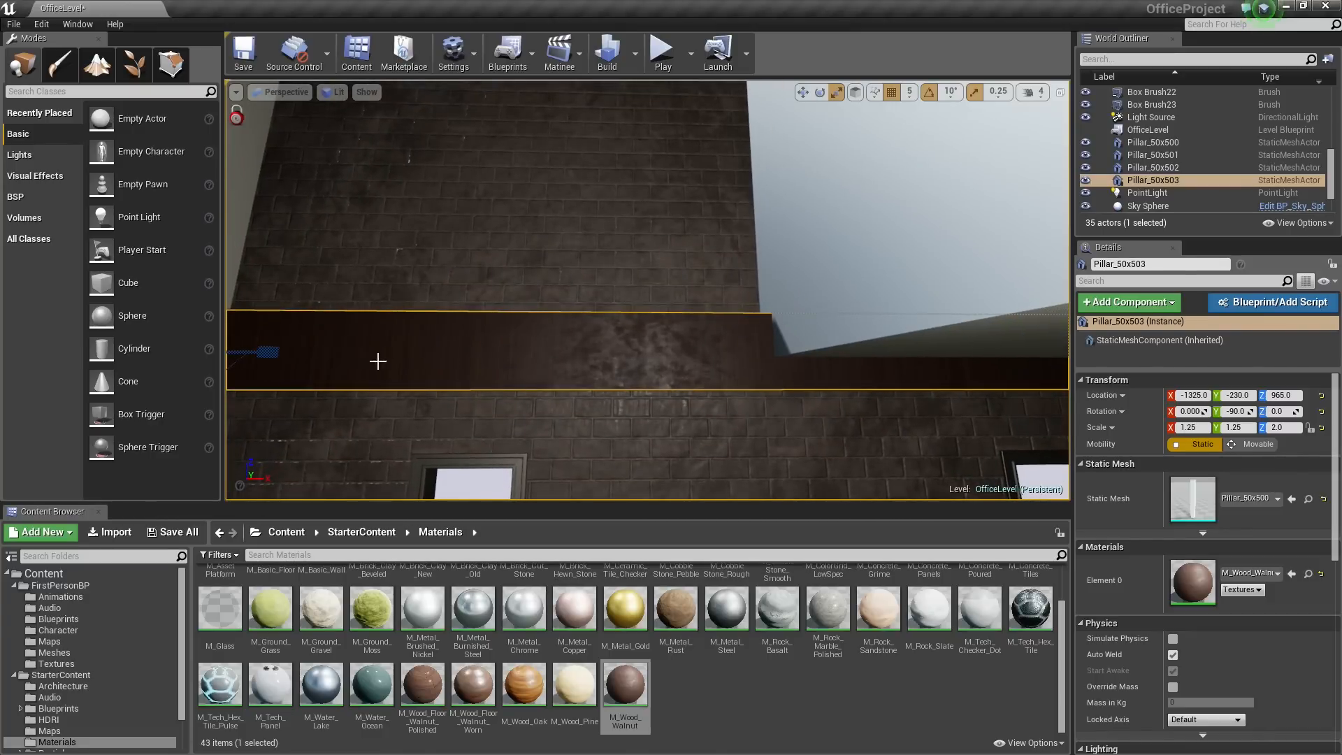
{"action": "right_click_drag", "start_coordinate": [378, 362], "coordinate": [335, 368]}
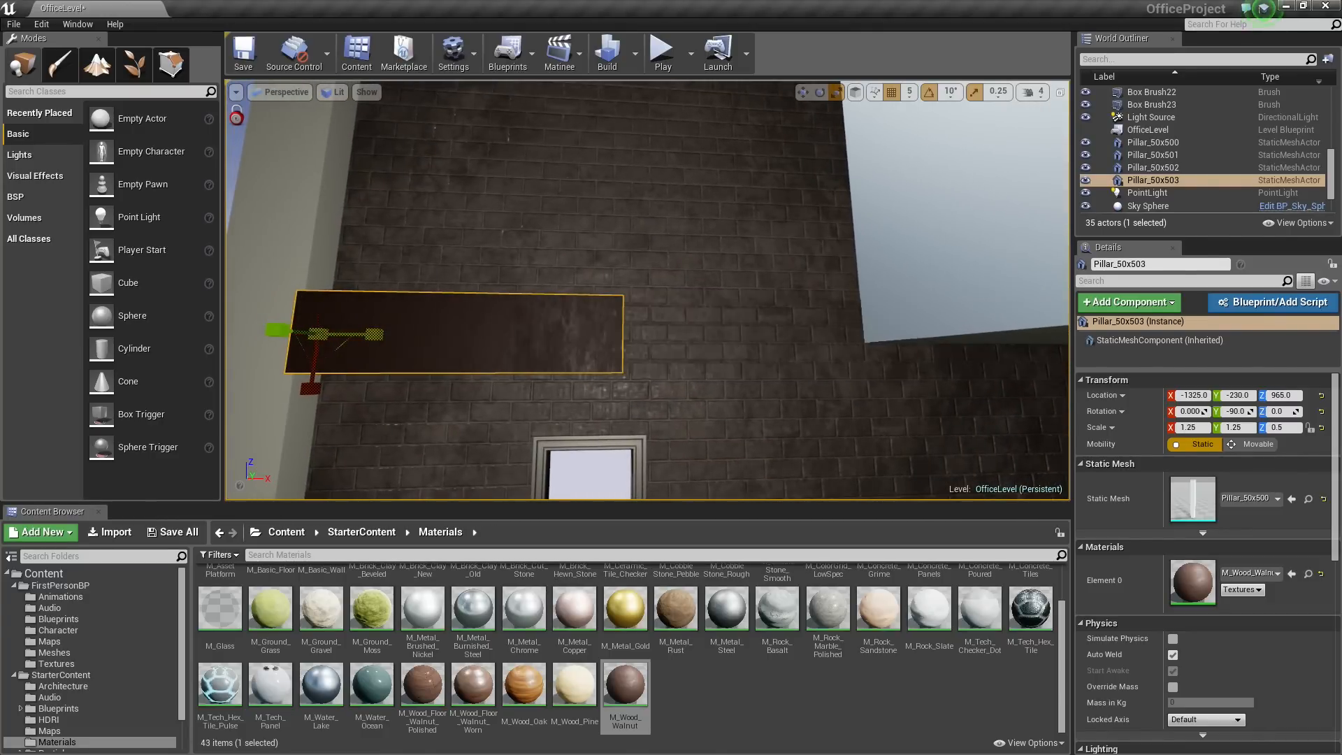
{"action": "mouse_move", "coordinate": [521, 377]}
{"action": "right_mouse_down"}
{"action": "mouse_move", "coordinate": [520, 391]}
{"action": "mouse_move", "coordinate": [521, 377]}
{"action": "right_mouse_up"}
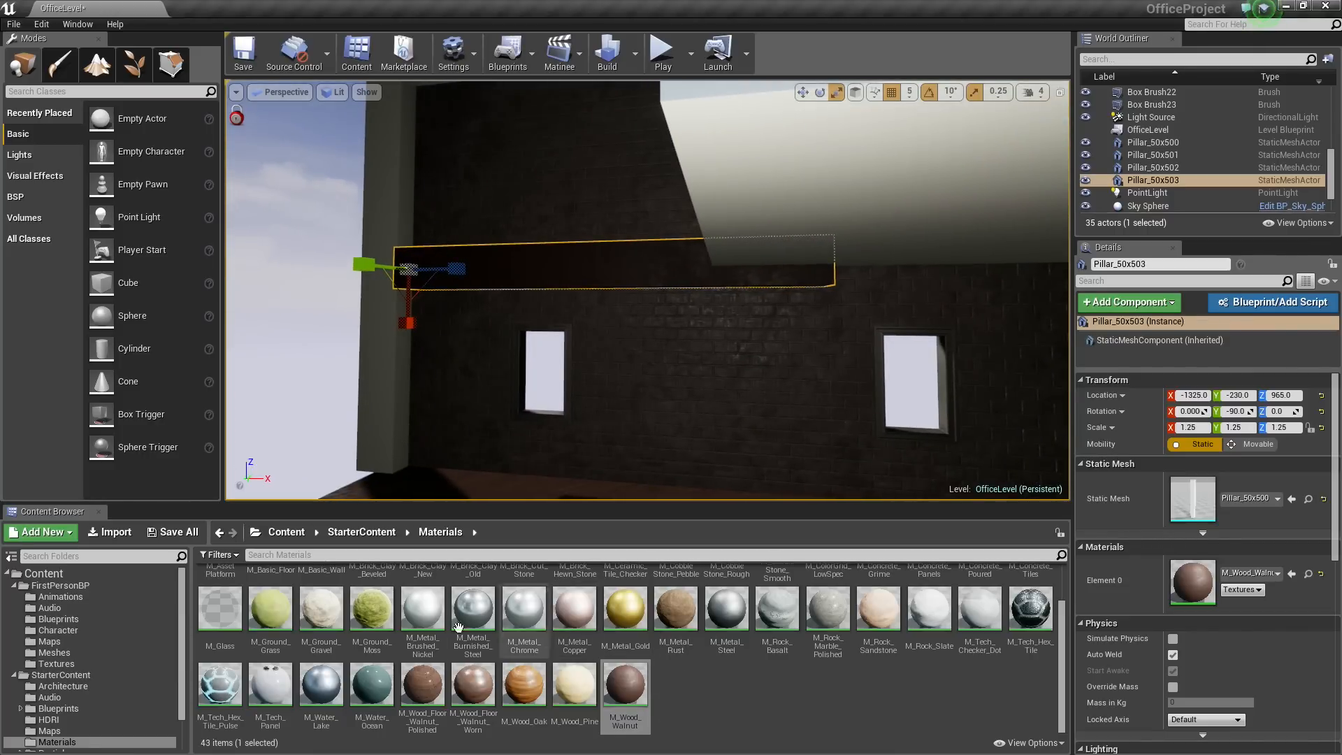
Apply the M_Basic_Wall material to the horizontal beam and check it against the dark brick wall
{"action": "scroll", "coordinate": [321, 608], "scroll_direction": "up", "scroll_amount": 2}
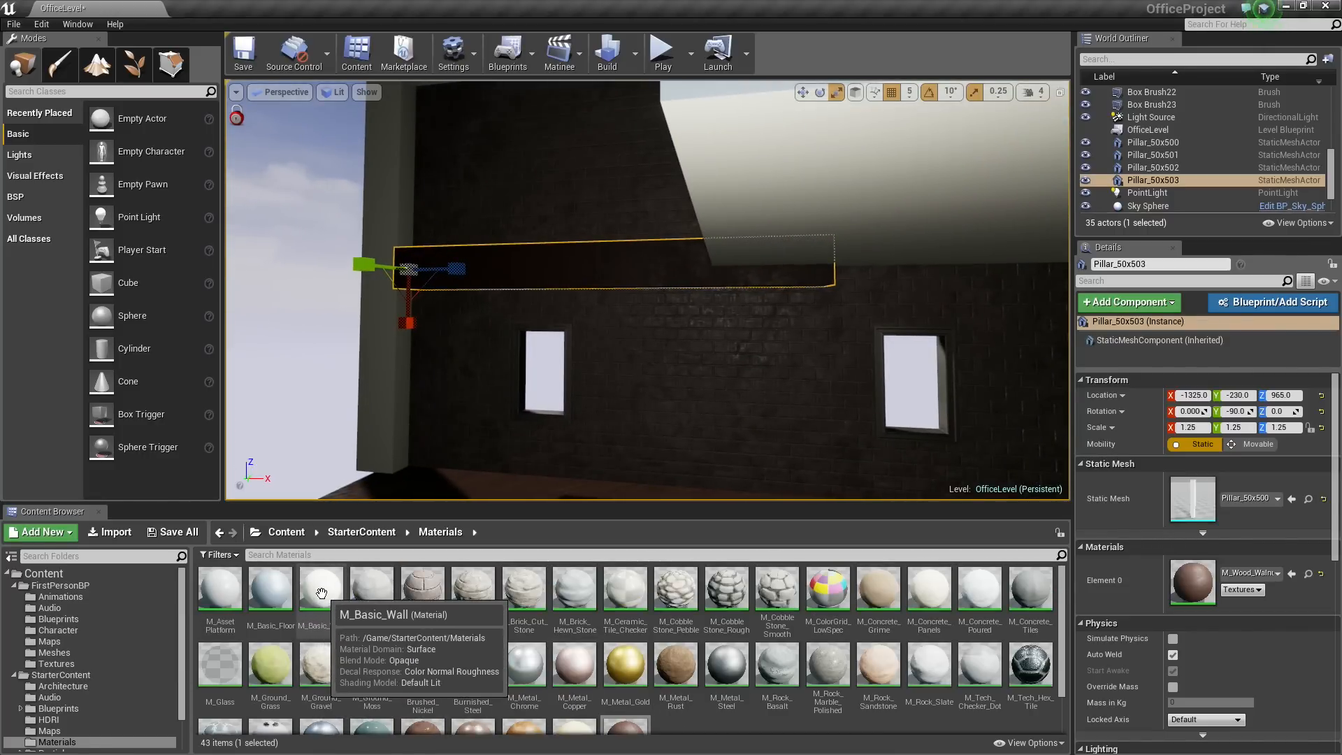
{"action": "left_click_drag", "start_coordinate": [321, 593], "coordinate": [594, 297]}
{"action": "right_click_drag", "start_coordinate": [580, 416], "coordinate": [570, 397]}
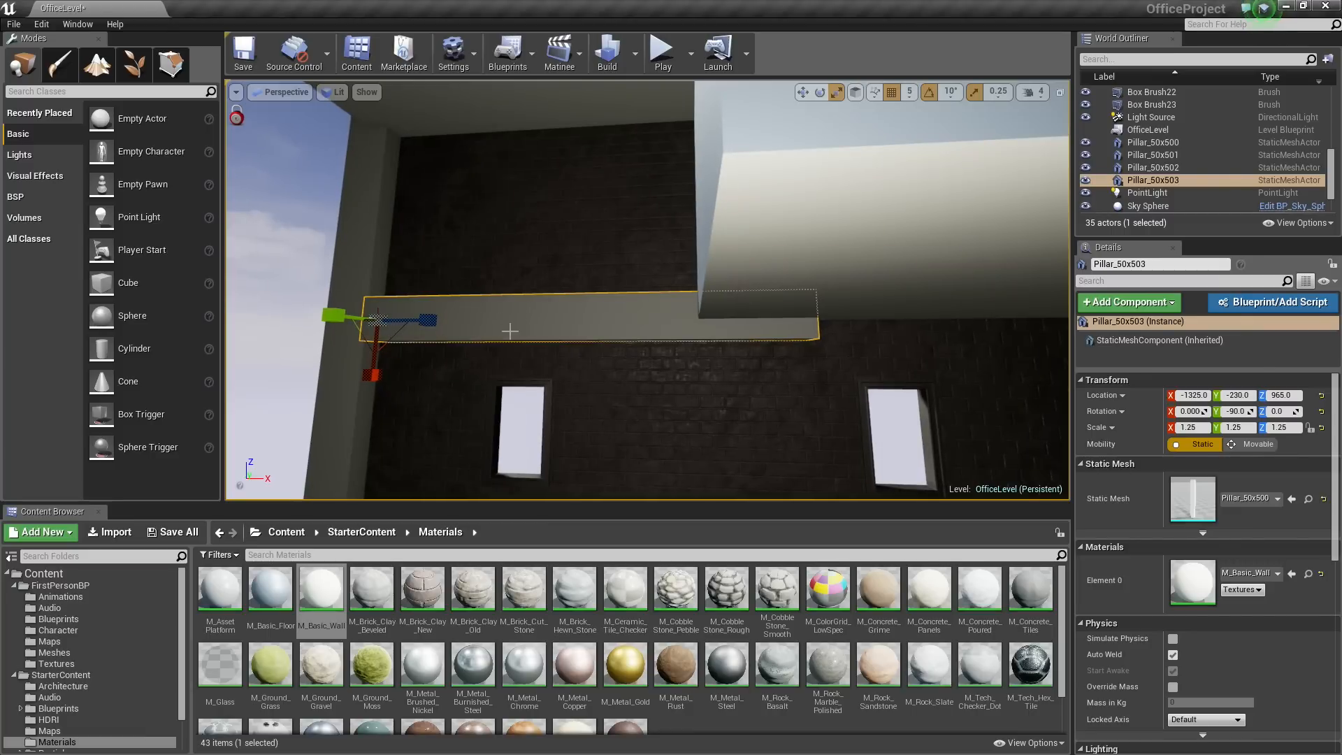
{"action": "right_click_drag", "start_coordinate": [510, 331], "coordinate": [949, 359]}
{"action": "key", "text": "f"}
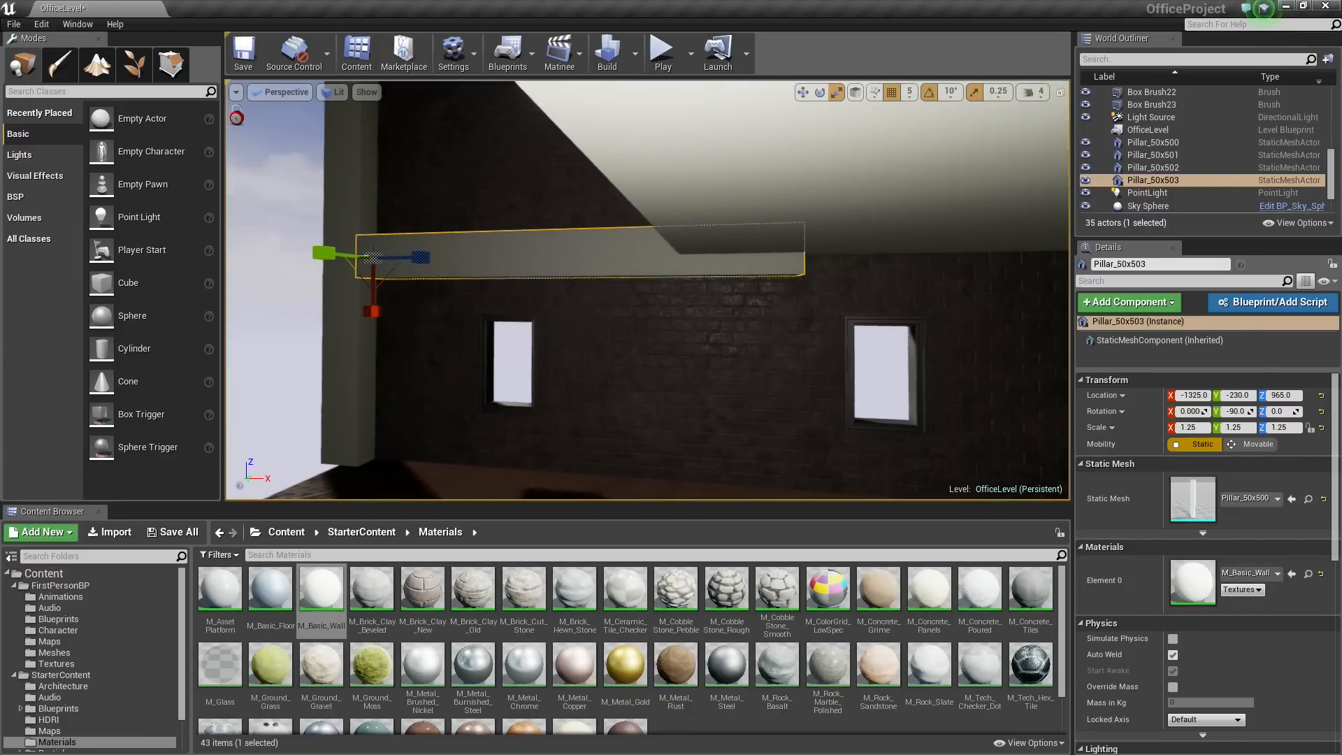
{"action": "right_click_drag", "start_coordinate": [610, 355], "coordinate": [616, 359]}
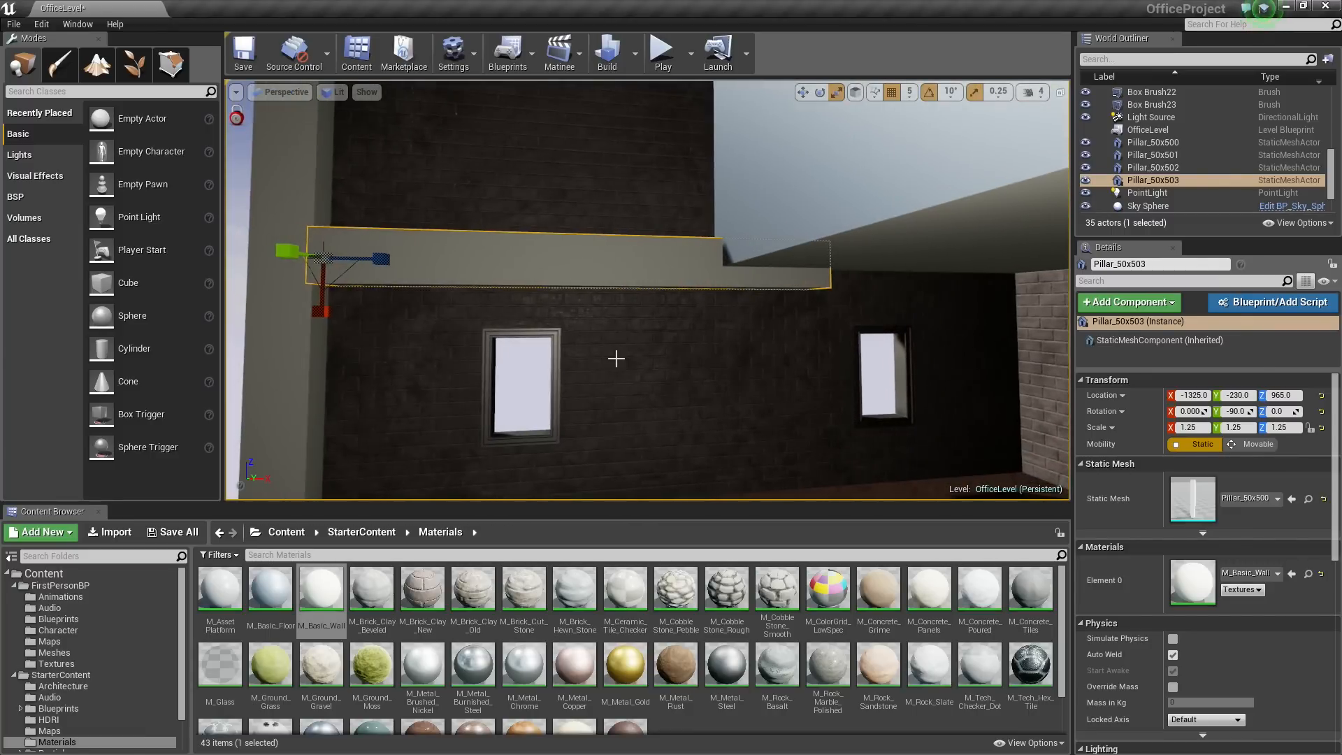
Set the horizontal beam's Z scale to 1.9 so it spans the wall above the windows
{"action": "right_click_drag", "start_coordinate": [743, 310], "coordinate": [727, 364]}
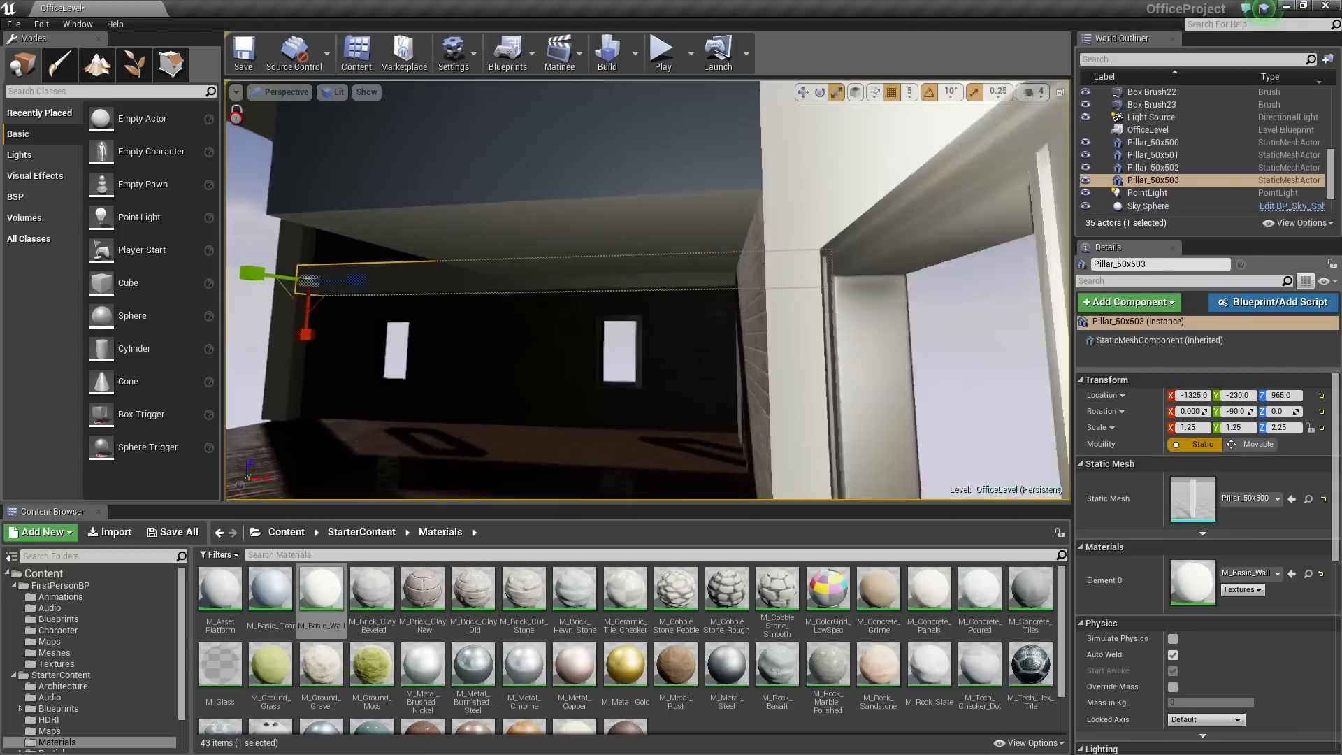
{"action": "mouse_move", "coordinate": [382, 279]}
{"action": "right_mouse_down"}
{"action": "mouse_move", "coordinate": [401, 279]}
{"action": "mouse_move", "coordinate": [366, 281]}
{"action": "mouse_move", "coordinate": [393, 280]}
{"action": "right_mouse_up"}
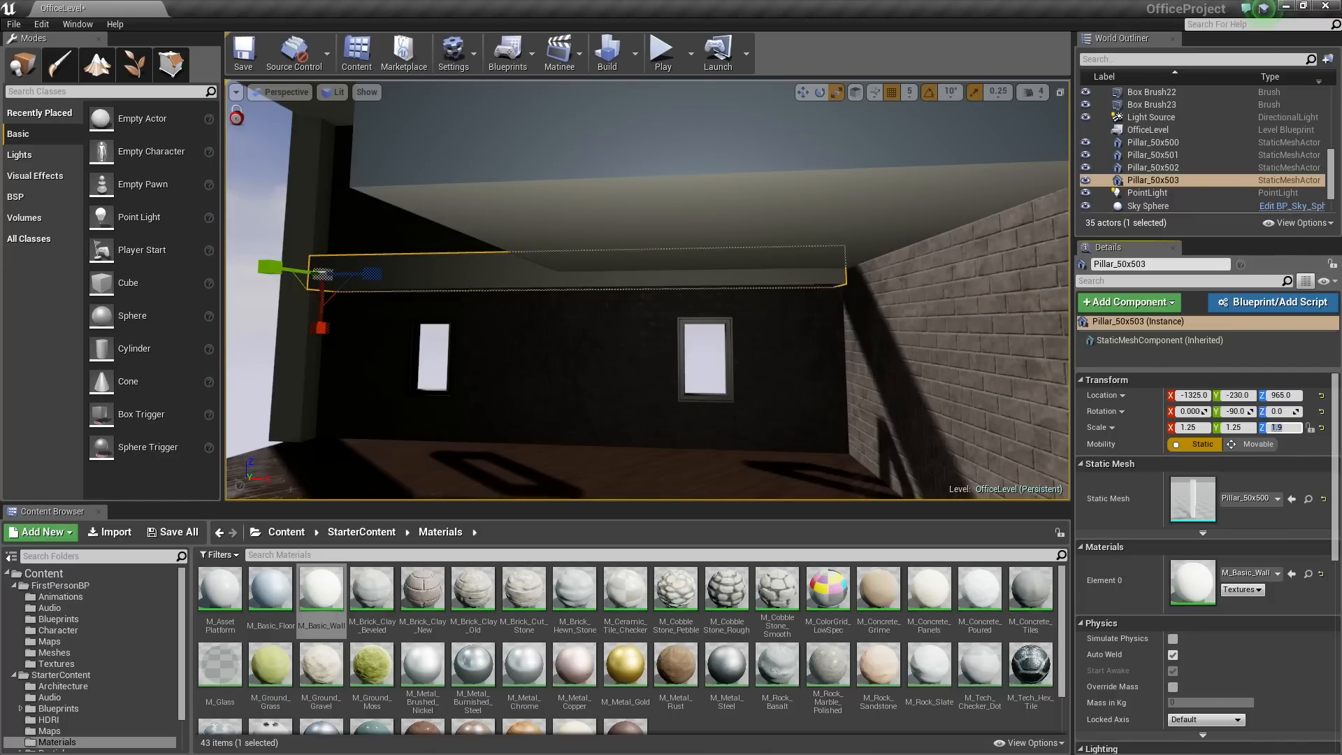
{"action": "key", "text": "w"}
{"action": "right_click_drag", "start_coordinate": [978, 391], "coordinate": [695, 266]}
{"action": "key", "text": "s"}
{"action": "key", "text": "w"}
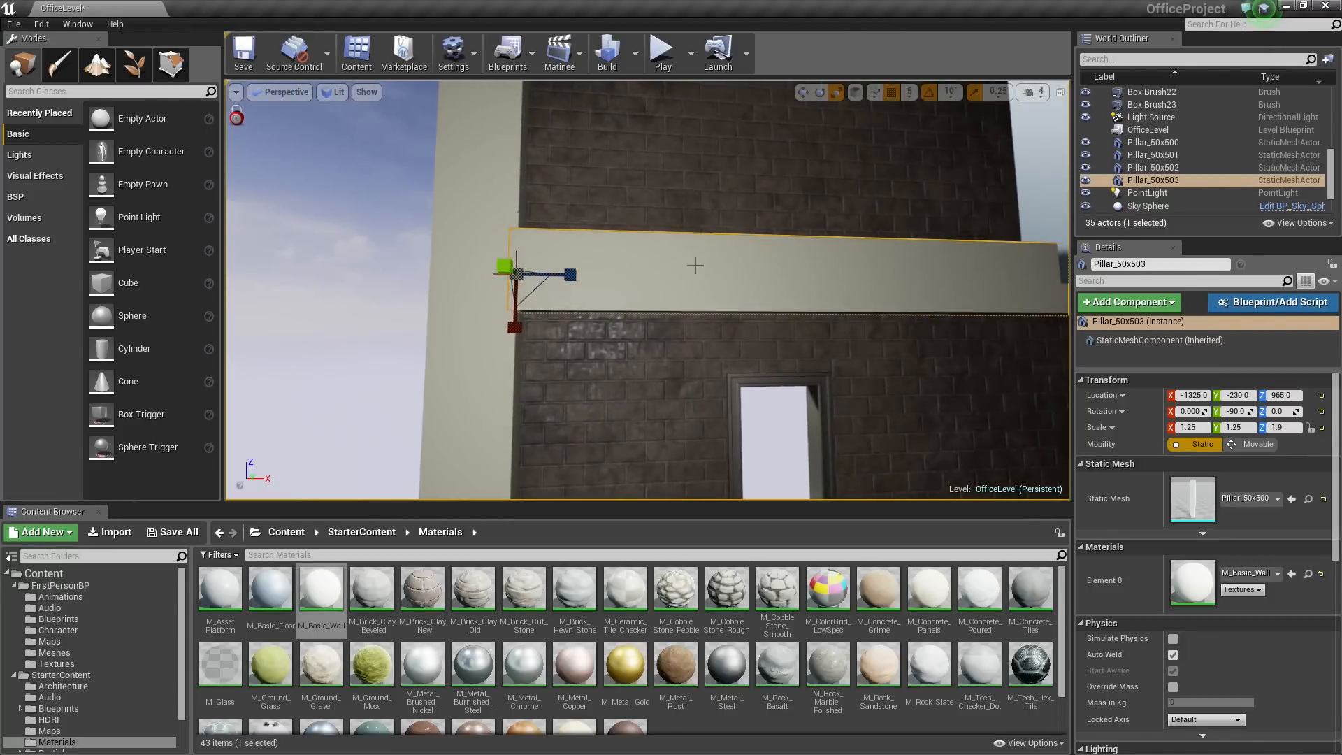
Shift the horizontal beam to X -1320 and check its end at the corner pillar from outside
{"action": "right_click_drag", "start_coordinate": [577, 274], "coordinate": [765, 252]}
{"action": "key", "text": "d"}
{"action": "key", "text": "a"}
{"action": "key", "text": "a"}
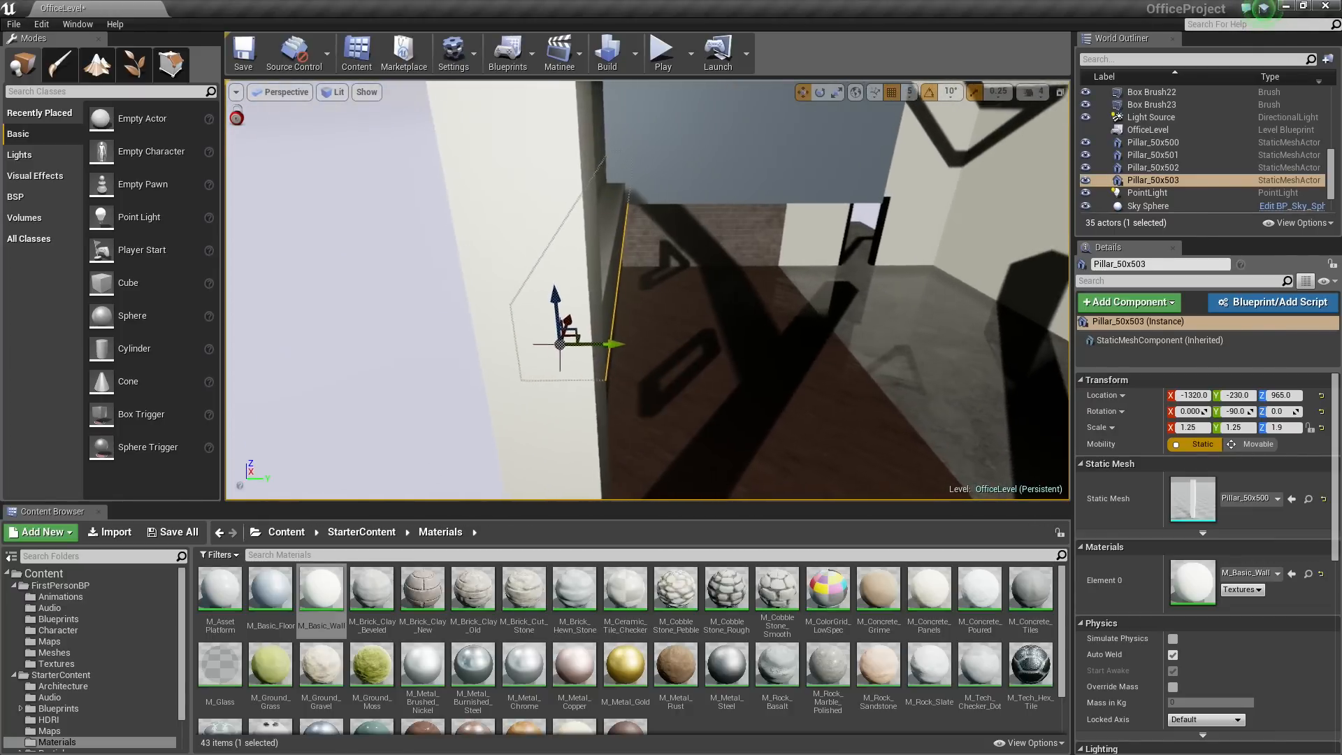
{"action": "right_click_drag", "start_coordinate": [766, 251], "coordinate": [727, 207]}
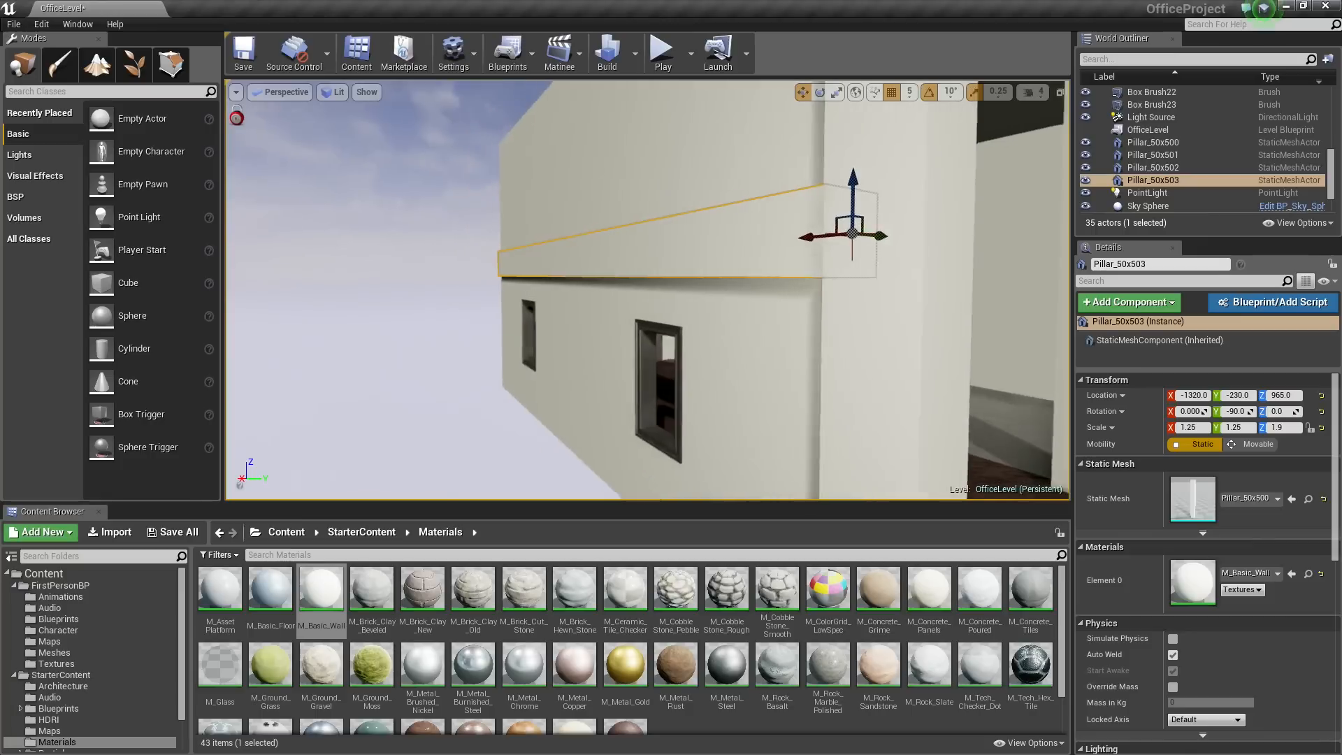
Duplicate the beam across to the opposite side wall at Y 730 and check how it meets the wall
{"action": "right_click_drag", "start_coordinate": [606, 324], "coordinate": [561, 291]}
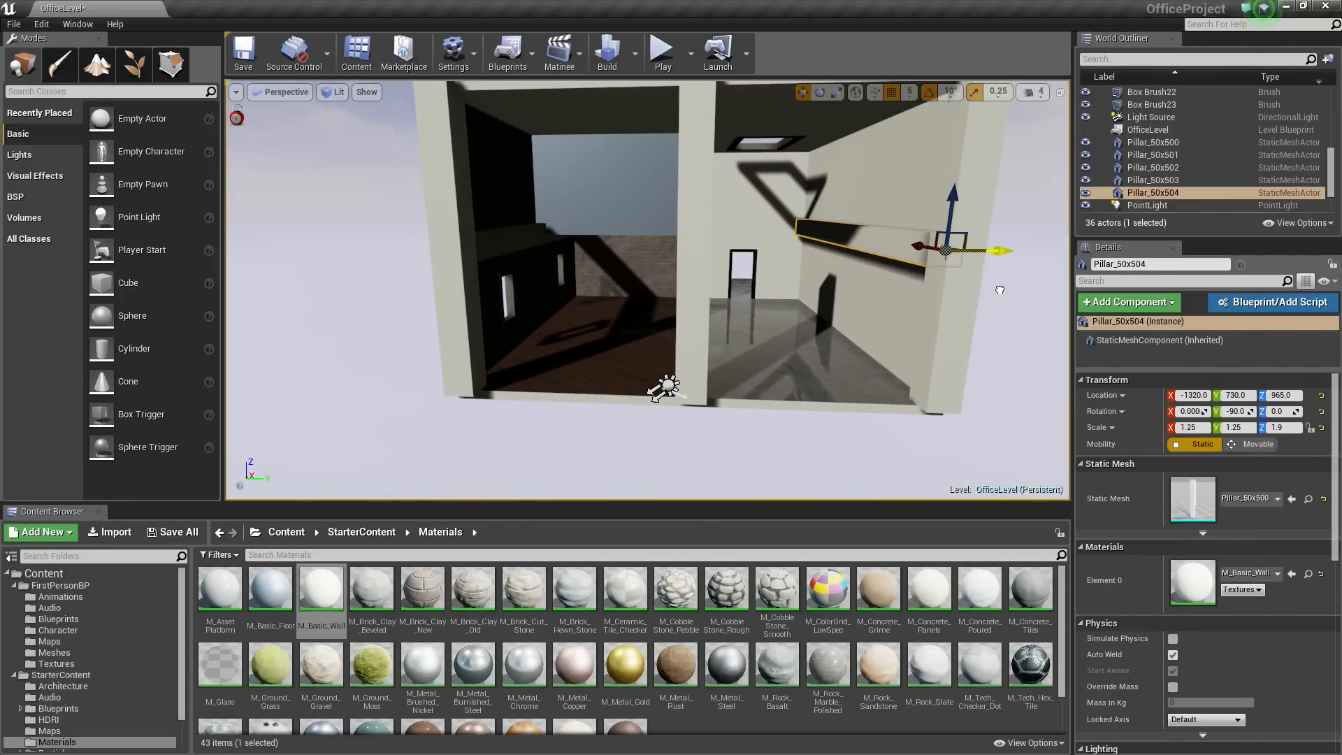
{"action": "right_click_drag", "start_coordinate": [561, 291], "coordinate": [839, 218]}
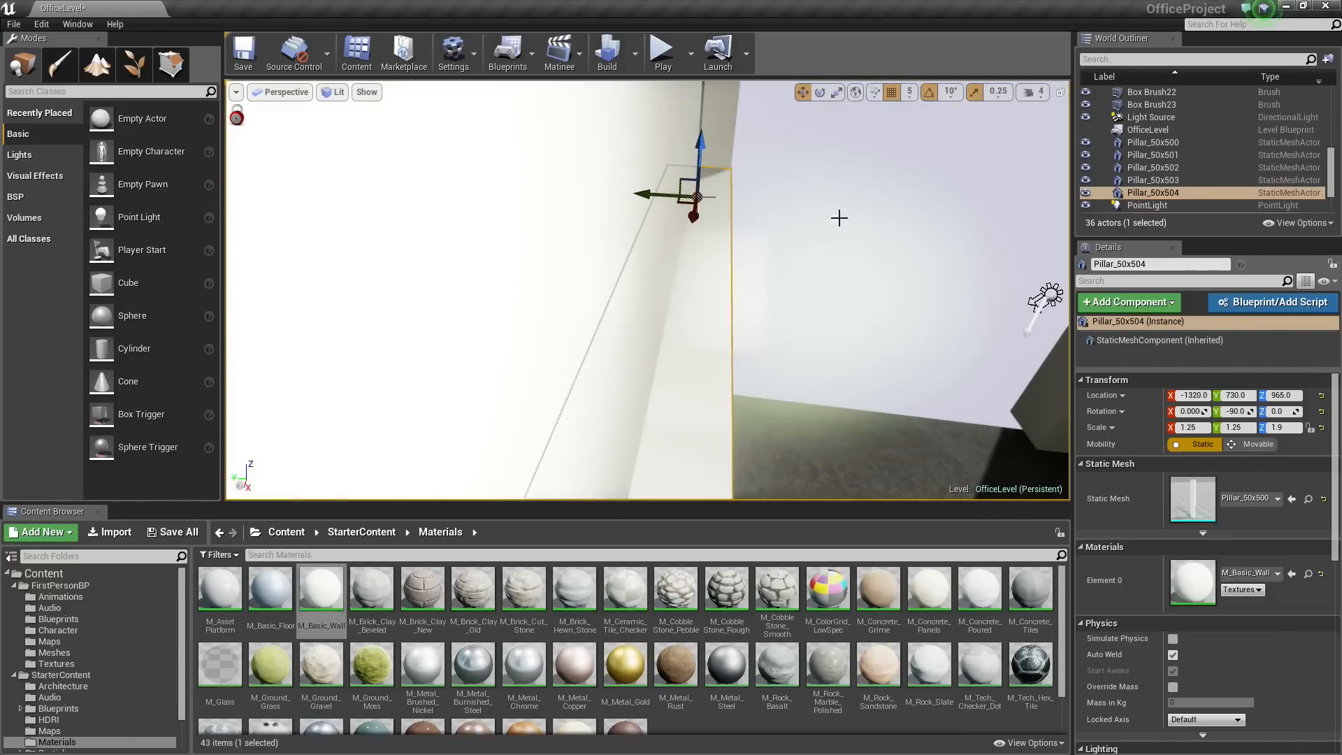
{"action": "right_click_drag", "start_coordinate": [656, 271], "coordinate": [619, 406]}
{"action": "left_click", "coordinate": [656, 272]}
{"action": "left_click", "coordinate": [641, 331]}
{"action": "key", "text": "Escape"}
{"action": "key", "text": "s"}
{"action": "left_click", "coordinate": [891, 242]}
Duplicate the beam to the middle pillar between the two floor areas and align it at Y 250
{"action": "right_click_drag", "start_coordinate": [752, 285], "coordinate": [783, 271]}
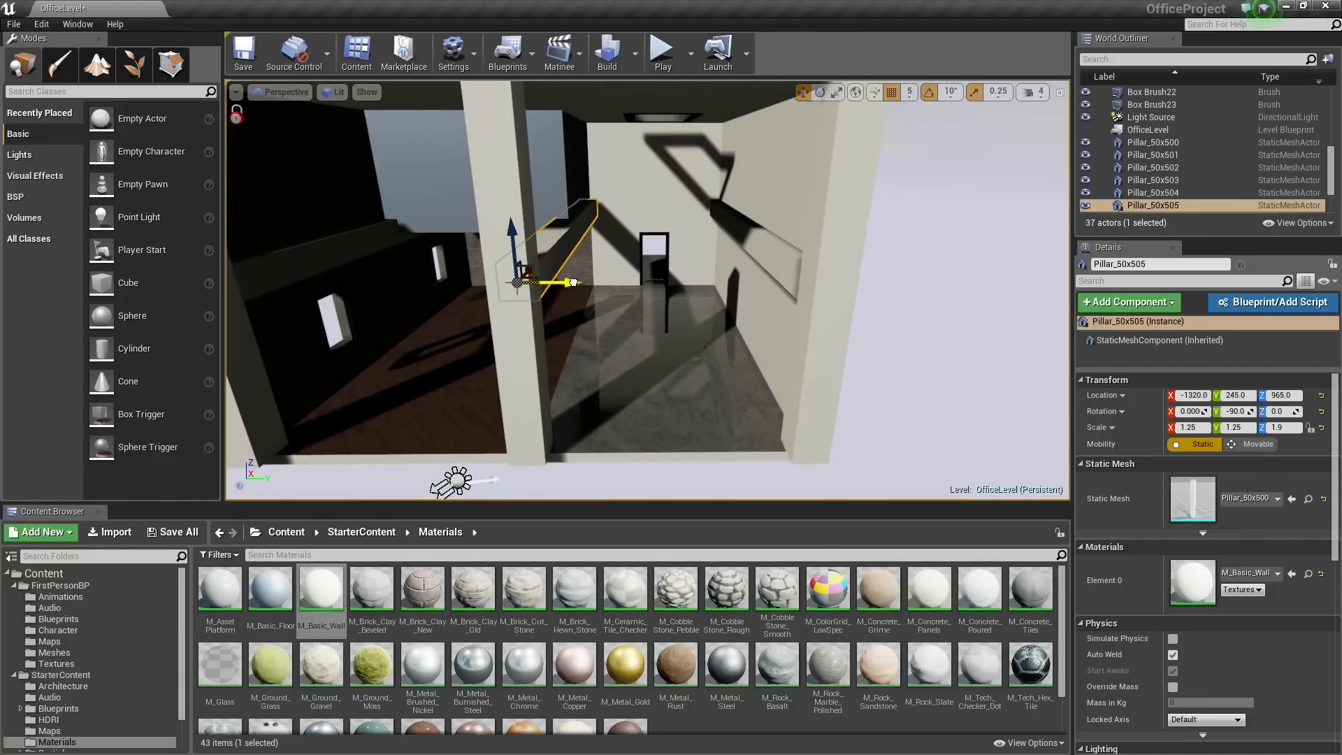
{"action": "key", "text": "f"}
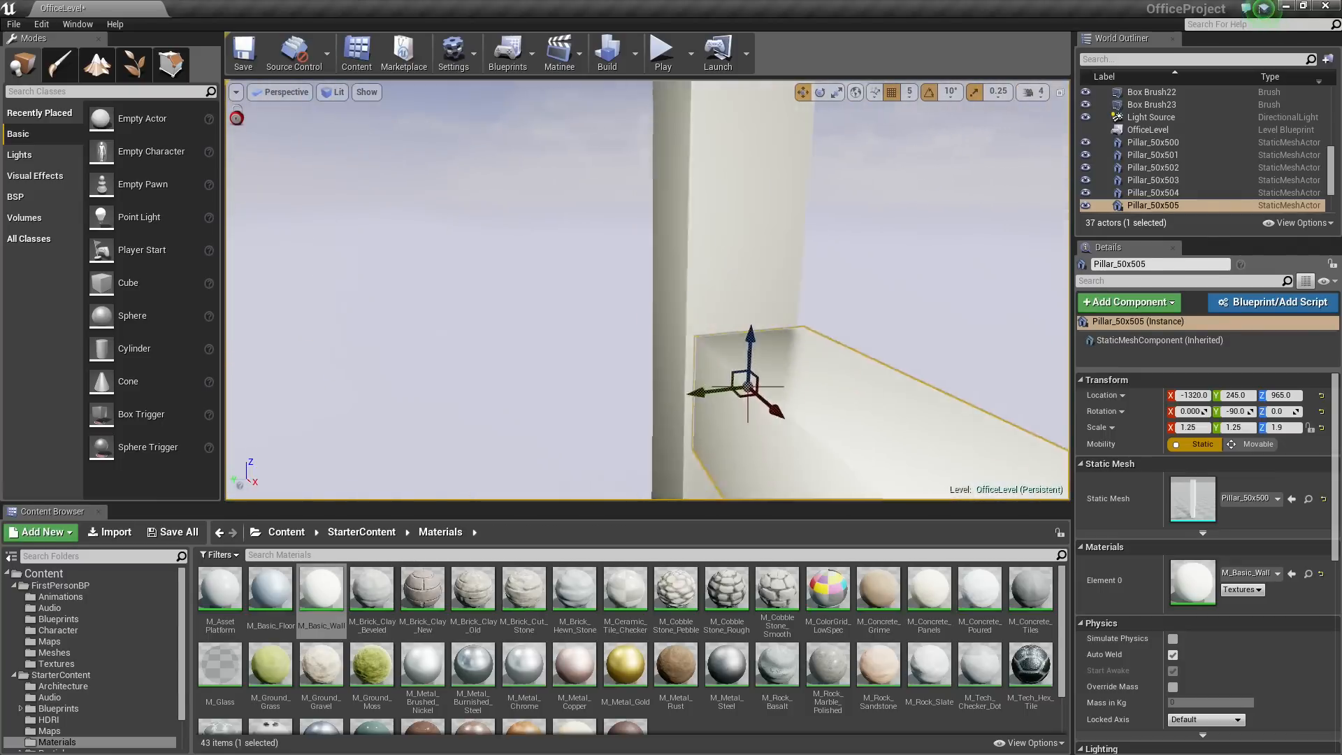
{"action": "key", "text": "s"}
{"action": "right_click_drag", "start_coordinate": [601, 329], "coordinate": [576, 280]}
{"action": "key", "text": "d"}
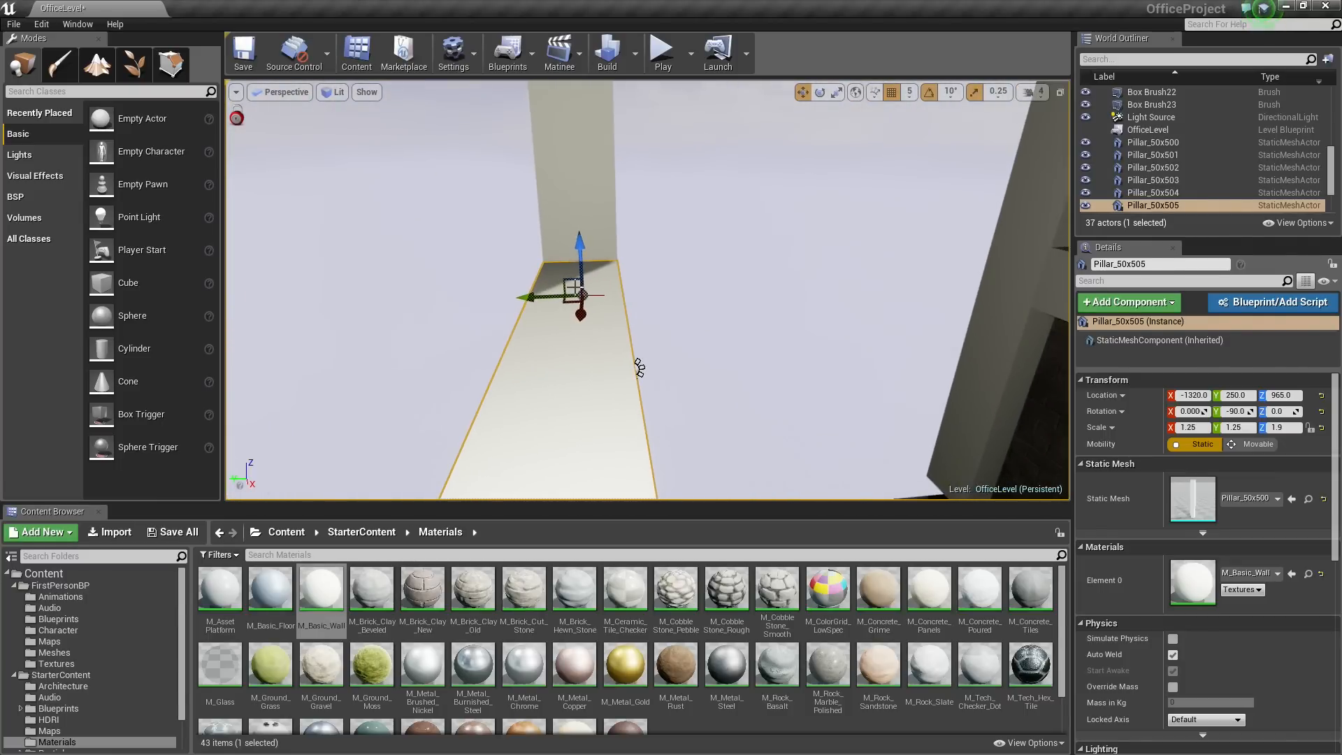
{"action": "left_click", "coordinate": [631, 284]}
Examine the three lengthwise beams from inside the room, from the open front to the doorway wall
{"action": "key", "text": "a"}
{"action": "right_click_drag", "start_coordinate": [536, 320], "coordinate": [1059, 301]}
{"action": "key", "text": "a"}
{"action": "key", "text": "w"}
{"action": "key", "text": "s"}
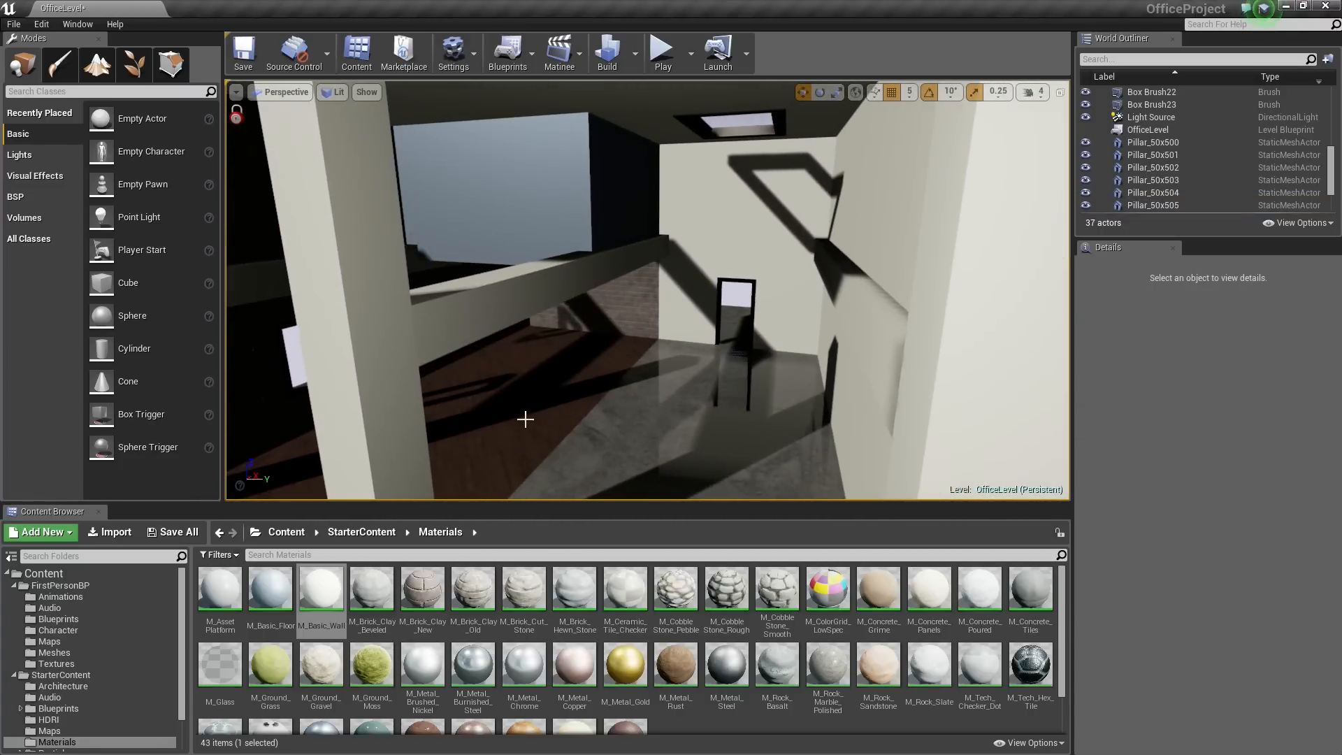
{"action": "key", "text": "w"}
{"action": "right_click_drag", "start_coordinate": [525, 419], "coordinate": [500, 378]}
{"action": "key", "text": "s"}
{"action": "key", "text": "w"}
{"action": "right_click_drag", "start_coordinate": [521, 182], "coordinate": [479, 246]}
{"action": "key", "text": "w"}
{"action": "key", "text": "s"}
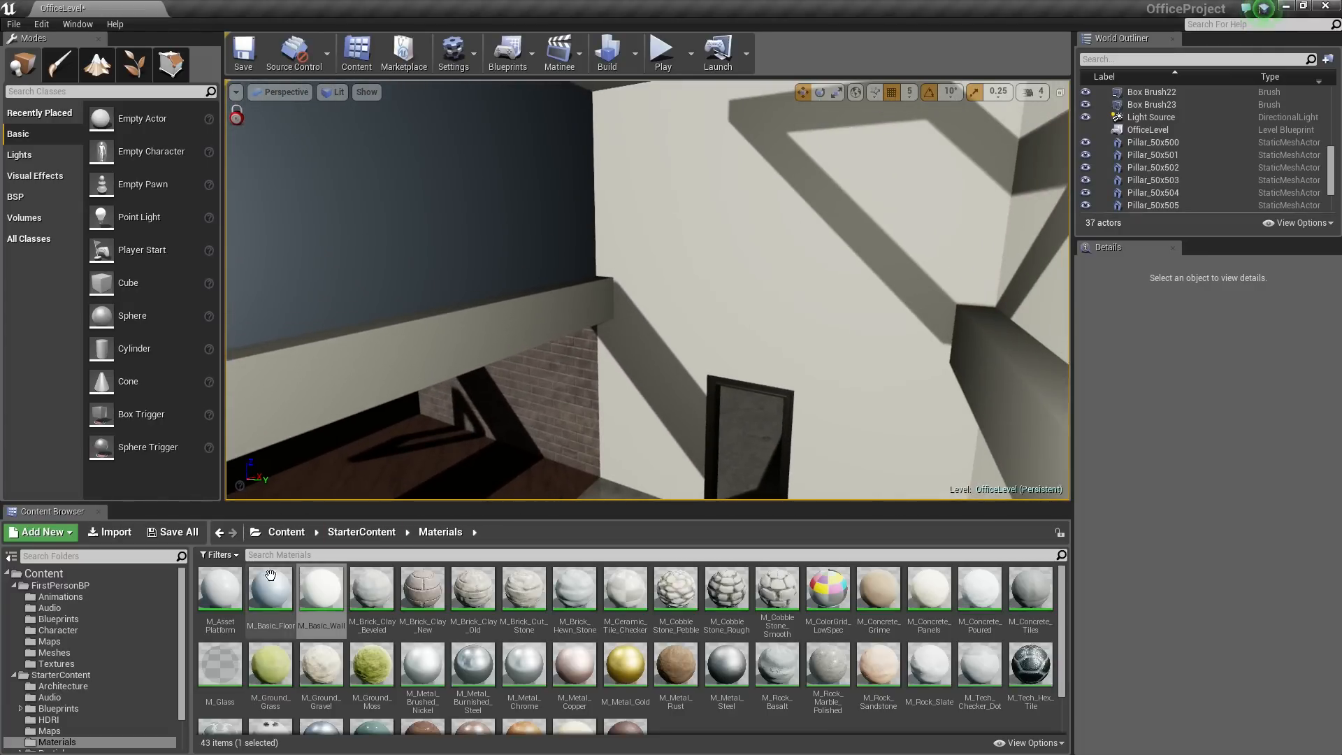
Place a Pillar_50x500 from the starter content's Architecture folder near the doorway at the room's far end
{"action": "left_click", "coordinate": [61, 686]}
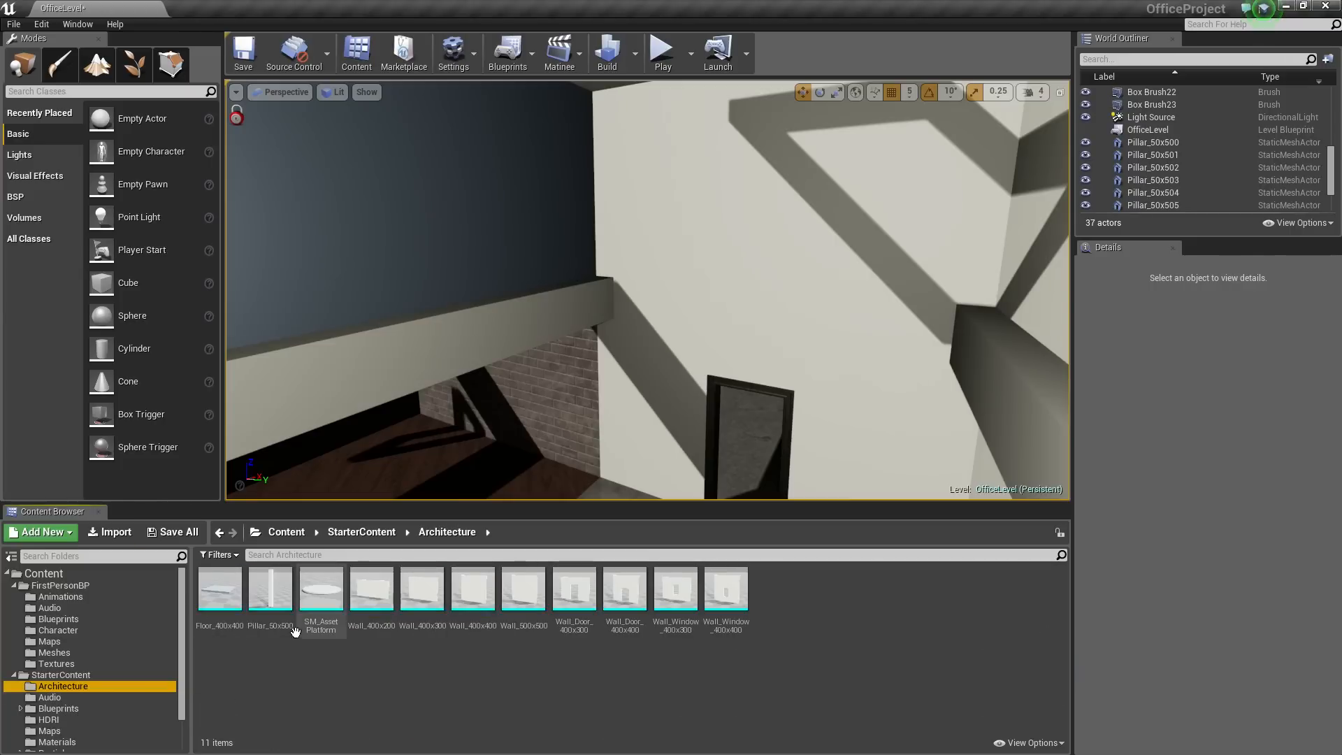
{"action": "left_click_drag", "start_coordinate": [274, 605], "coordinate": [691, 375]}
{"action": "mouse_move", "coordinate": [690, 375]}
{"action": "right_mouse_down"}
{"action": "mouse_move", "coordinate": [710, 328]}
{"action": "mouse_move", "coordinate": [698, 358]}
{"action": "right_mouse_up"}
{"action": "key", "text": "s"}
Rotate the new pillar 90 degrees about X and raise it to Z 965 as a cross beam above the doorway
{"action": "key", "text": "e"}
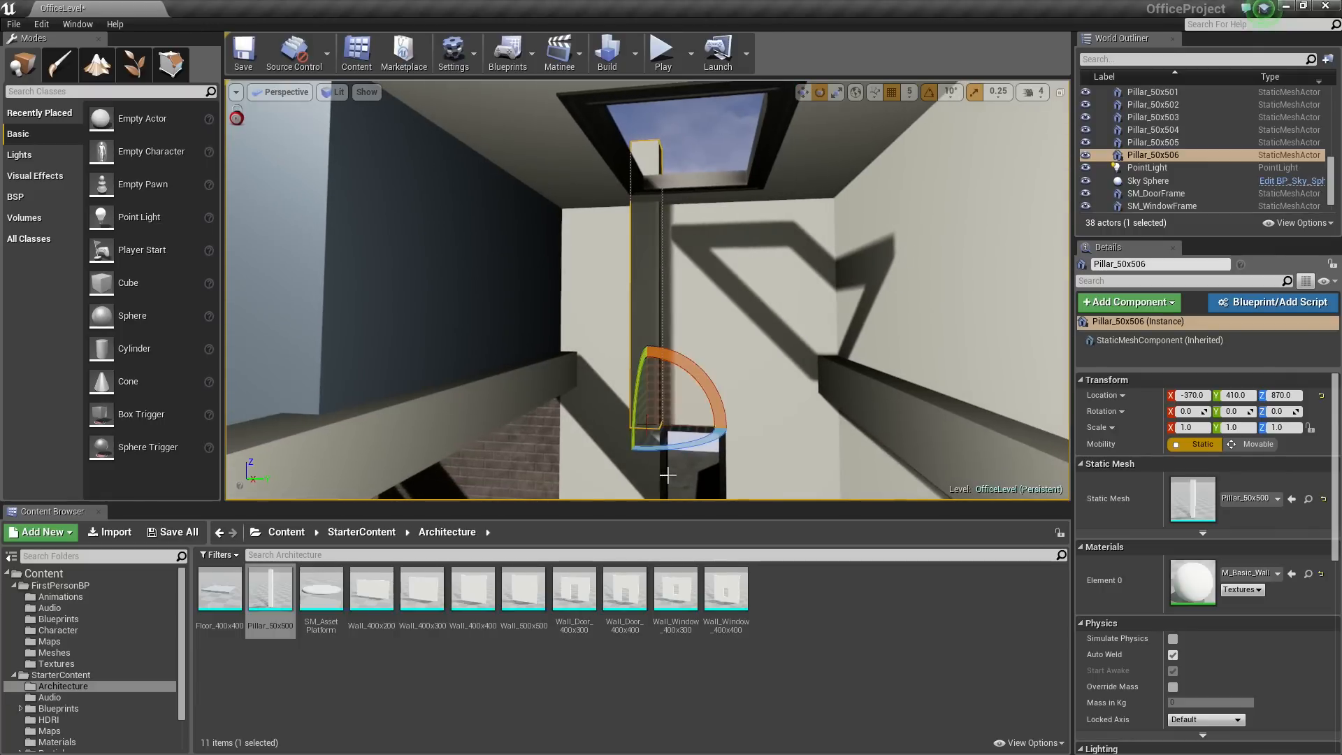
{"action": "left_click_drag", "start_coordinate": [678, 366], "coordinate": [578, 381]}
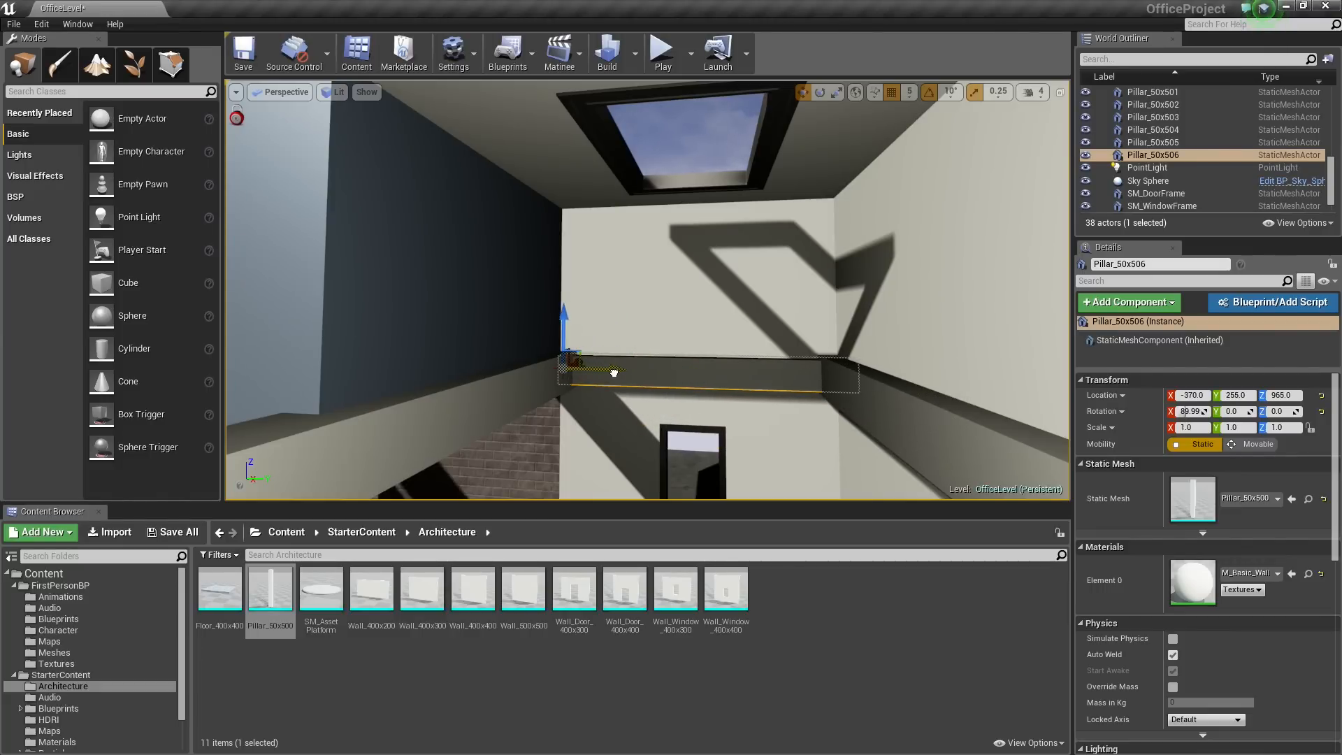
{"action": "key", "text": "Escape"}
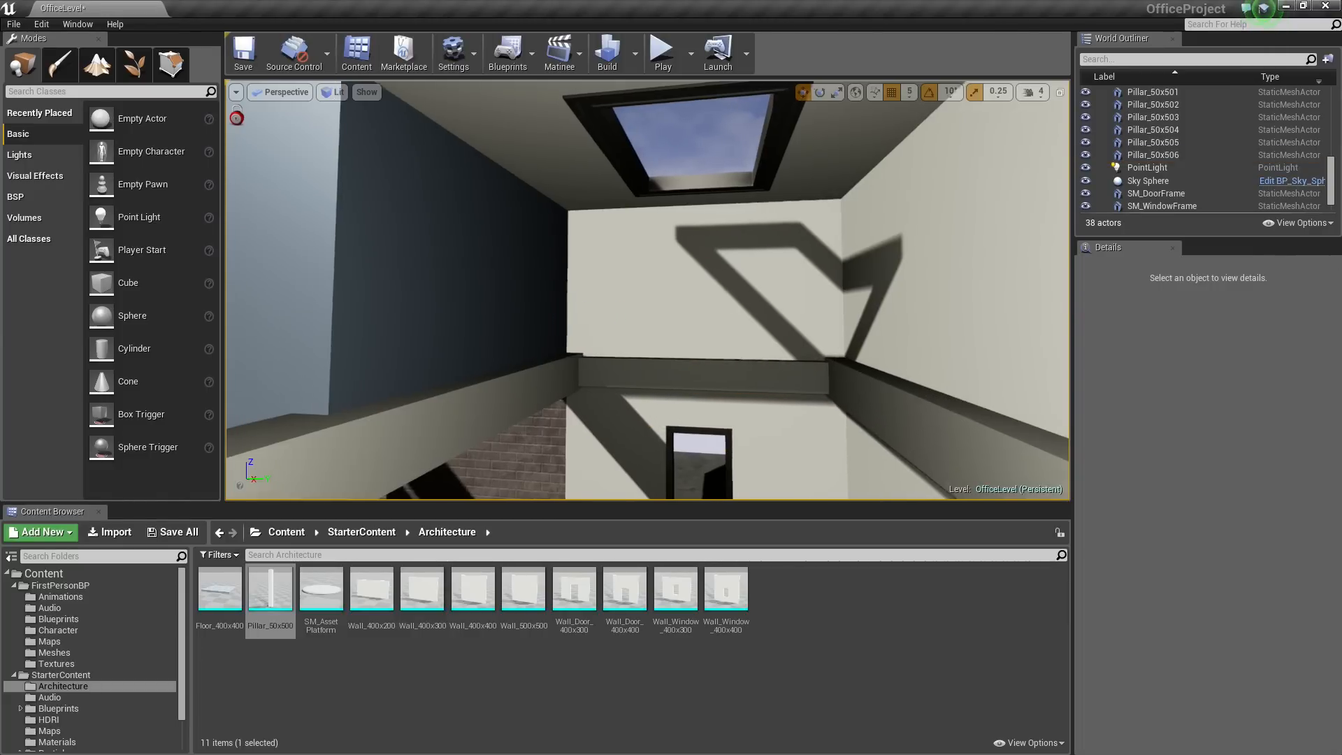
Move the cross beam above the doorway to X -375 and Y 235 so it sits against the end wall
{"action": "key", "text": "w"}
{"action": "right_click_drag", "start_coordinate": [685, 415], "coordinate": [873, 483]}
{"action": "key", "text": "s"}
{"action": "key", "text": "a"}
{"action": "right_click_drag", "start_coordinate": [709, 395], "coordinate": [727, 393]}
{"action": "key", "text": "d"}
{"action": "left_click", "coordinate": [709, 396]}
{"action": "scroll", "coordinate": [707, 394], "scroll_direction": "down", "scroll_amount": 2}
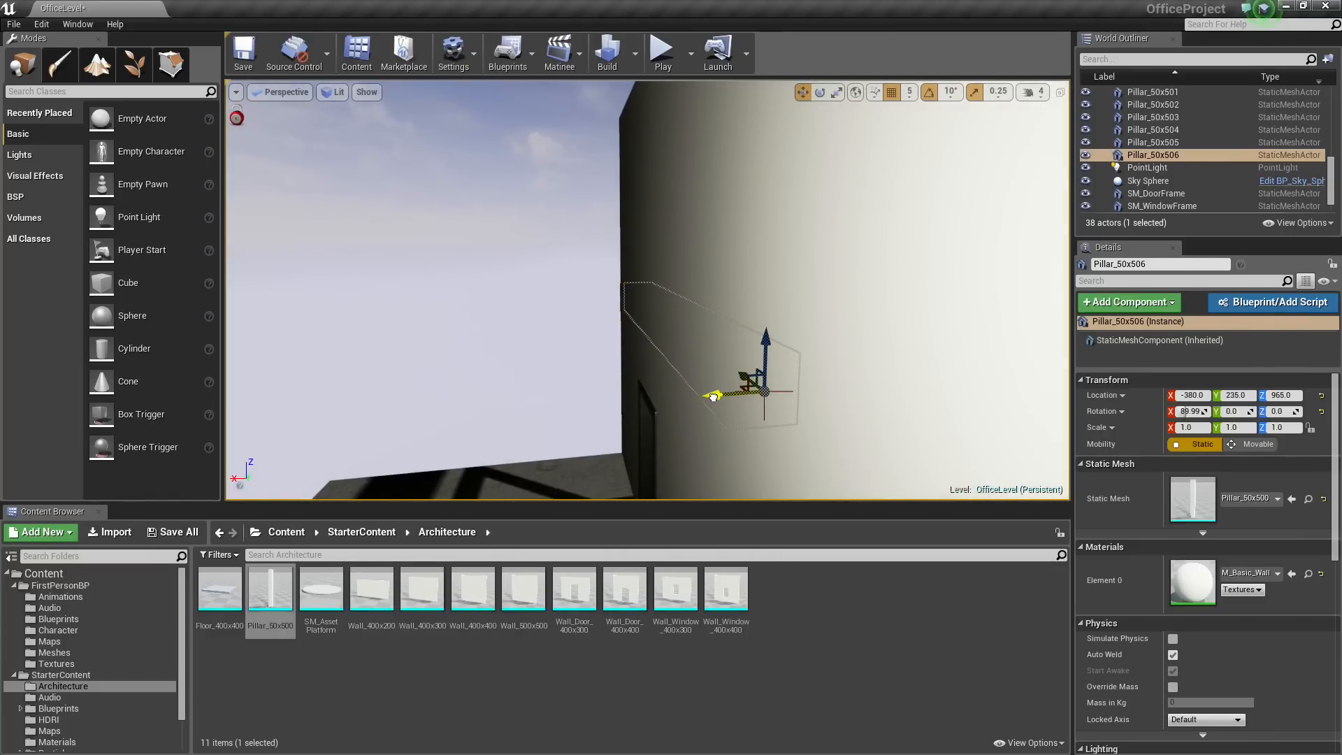
{"action": "key", "text": "d"}
{"action": "right_click_drag", "start_coordinate": [708, 396], "coordinate": [824, 383]}
Inspect the cross beam's position relative to the doorway wall from the outside
{"action": "key", "text": "Escape"}
{"action": "key", "text": "a"}
{"action": "key", "text": "w"}
{"action": "key", "text": "a"}
{"action": "key", "text": "d"}
{"action": "right_click_drag", "start_coordinate": [587, 363], "coordinate": [587, 363]}
{"action": "left_click", "coordinate": [529, 252]}
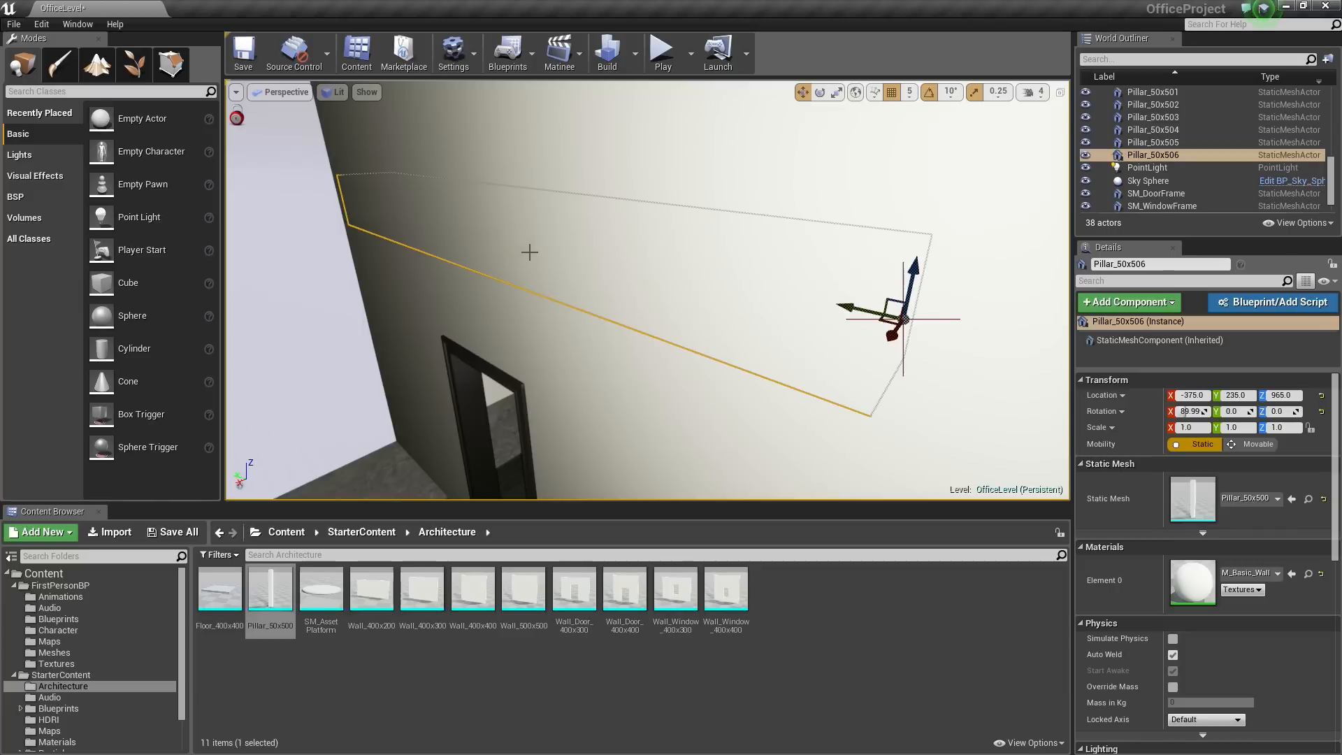
{"action": "left_click", "coordinate": [406, 287]}
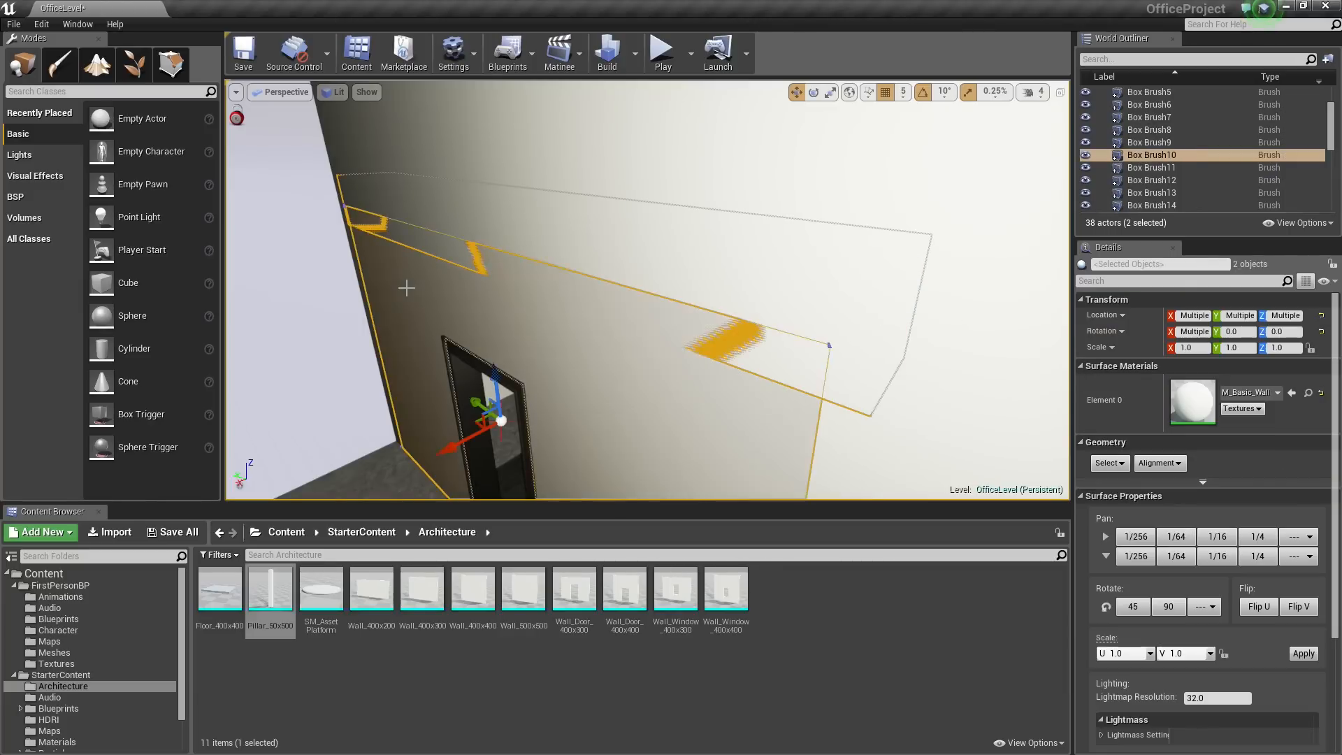
{"action": "key", "text": "Escape"}
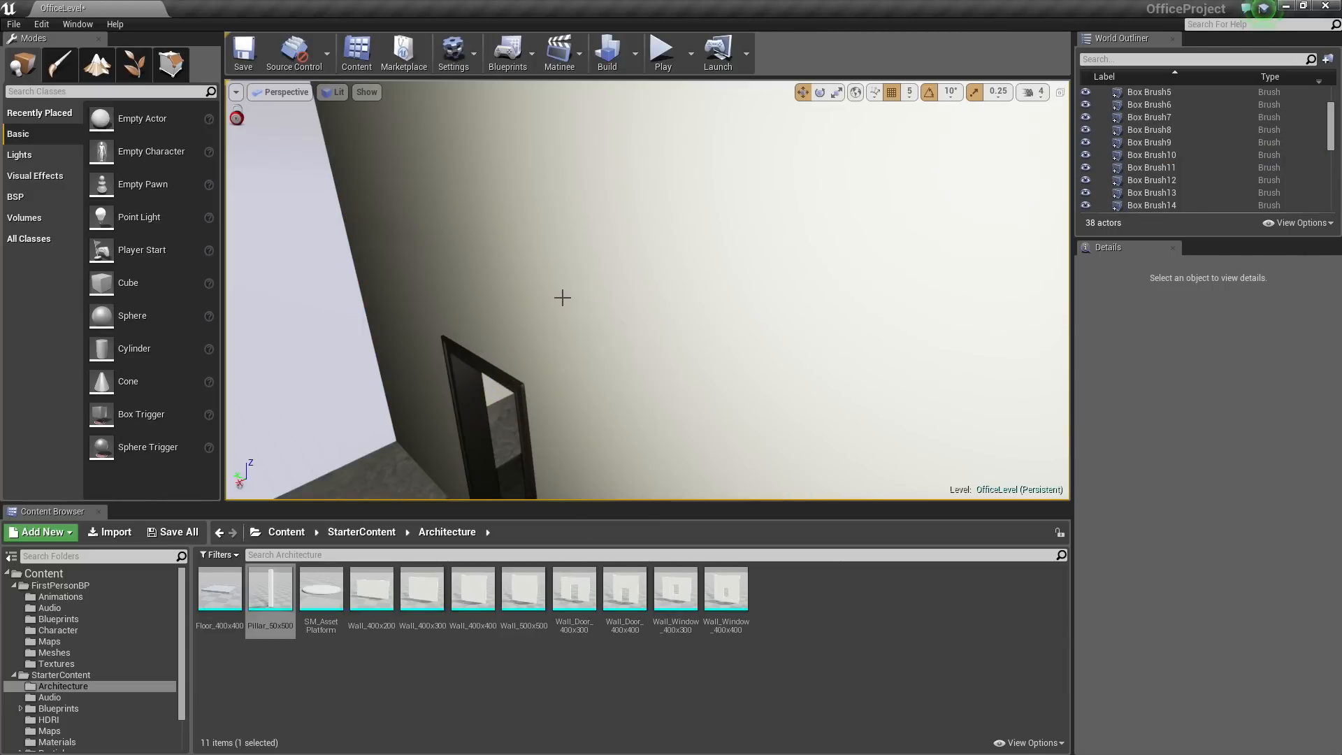
Shift the cross beam above the doorway to X -380
{"action": "left_click", "coordinate": [558, 274]}
{"action": "right_click_drag", "start_coordinate": [559, 274], "coordinate": [517, 276]}
{"action": "left_click", "coordinate": [563, 274]}
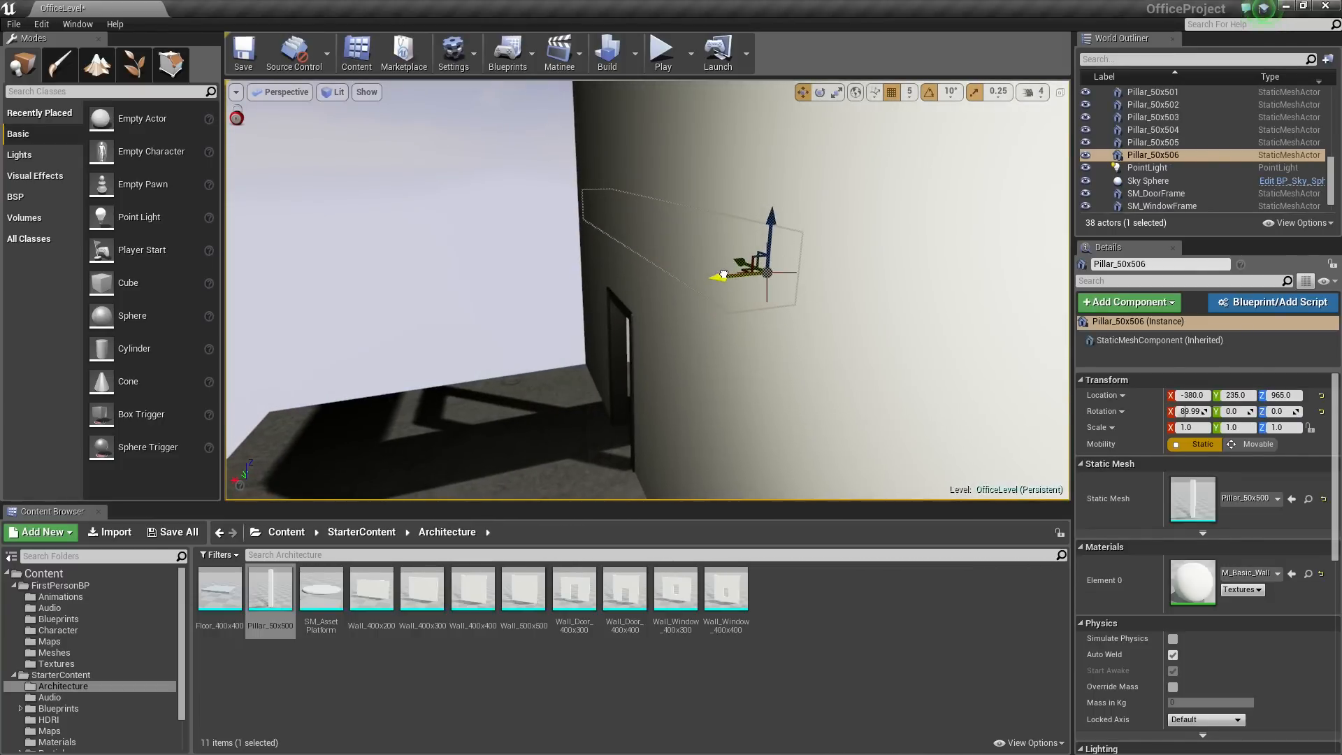
{"action": "key", "text": "Escape"}
Duplicate the doorway cross beam toward the middle of the room and place the copy at X -850
{"action": "right_click_drag", "start_coordinate": [671, 320], "coordinate": [786, 311]}
{"action": "left_click", "coordinate": [713, 253]}
{"action": "right_click_drag", "start_coordinate": [713, 276], "coordinate": [745, 258]}
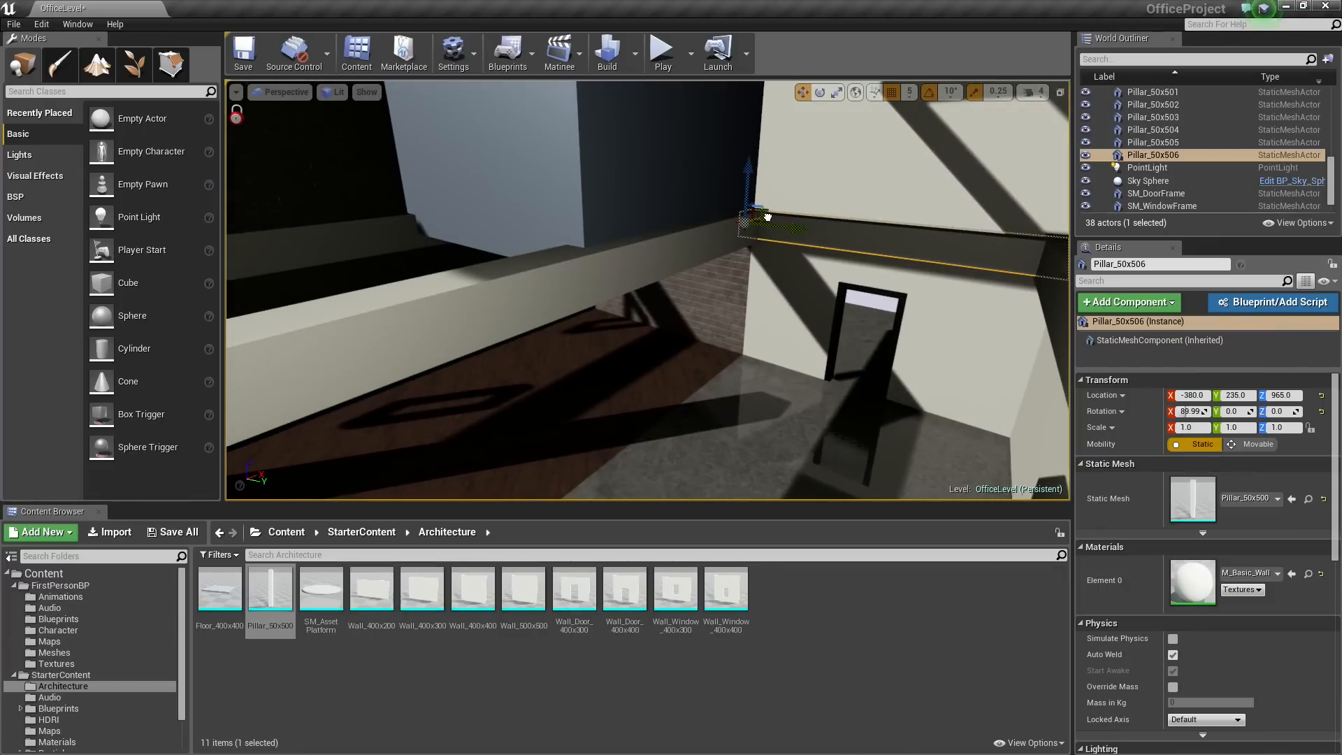
{"action": "left_click_drag", "start_coordinate": [767, 217], "coordinate": [646, 268], "text": "alt"}
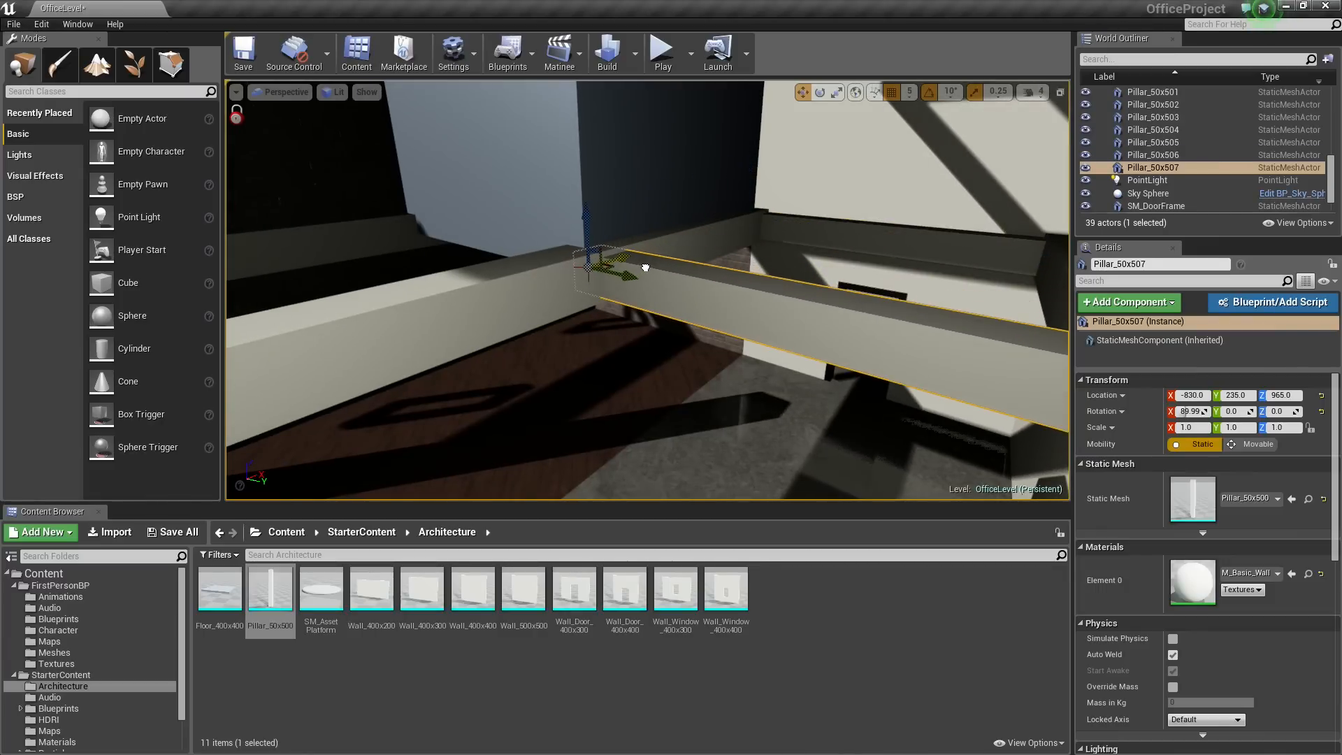
{"action": "right_click_drag", "start_coordinate": [649, 295], "coordinate": [1059, 325]}
{"action": "key", "text": "d"}
{"action": "right_click_drag", "start_coordinate": [683, 302], "coordinate": [683, 302]}
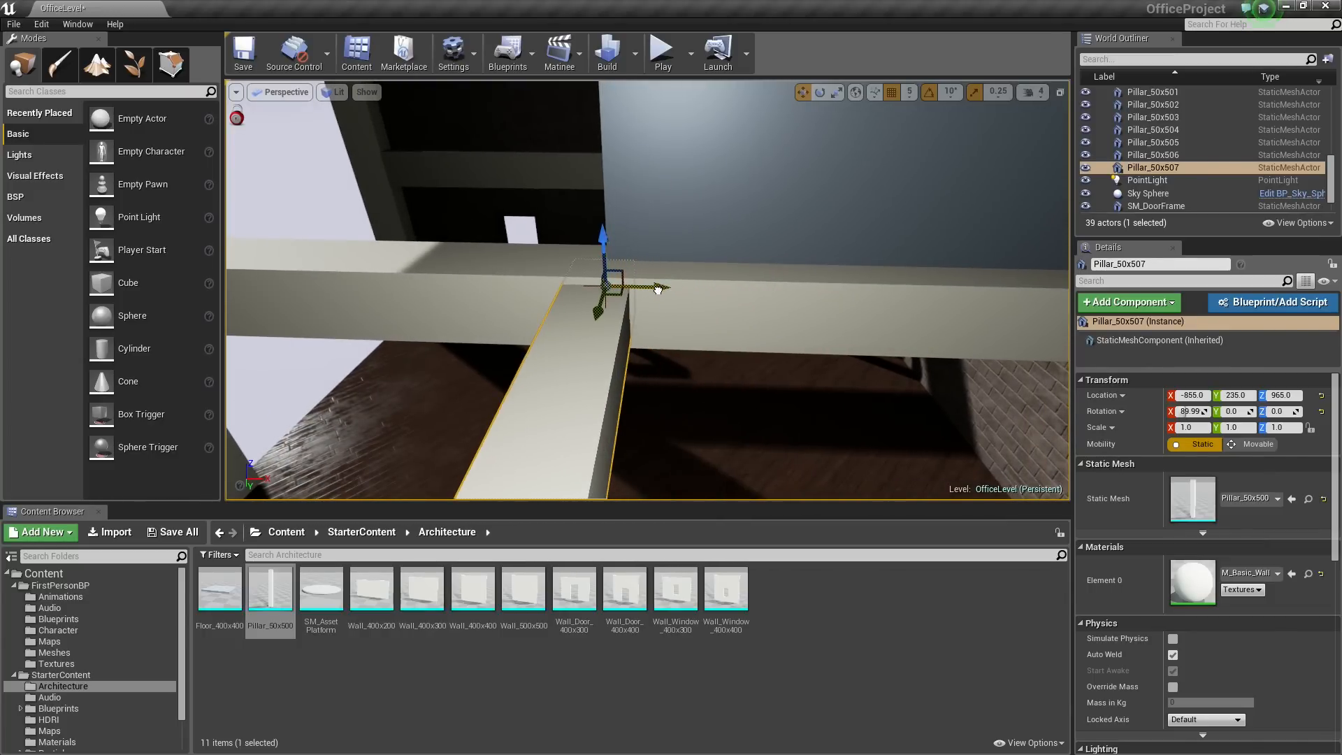
{"action": "mouse_move", "coordinate": [662, 288]}
{"action": "right_mouse_down"}
{"action": "mouse_move", "coordinate": [654, 229]}
{"action": "mouse_move", "coordinate": [667, 246]}
{"action": "mouse_move", "coordinate": [839, 234]}
{"action": "mouse_move", "coordinate": [661, 287]}
{"action": "right_mouse_up"}
Duplicate the middle cross beam toward the dark brick wall at Y -240 so it bridges the wood-floored side
{"action": "key", "text": "d"}
{"action": "key", "text": "a"}
{"action": "key", "text": "a"}
{"action": "key", "text": "a"}
{"action": "key", "text": "a"}
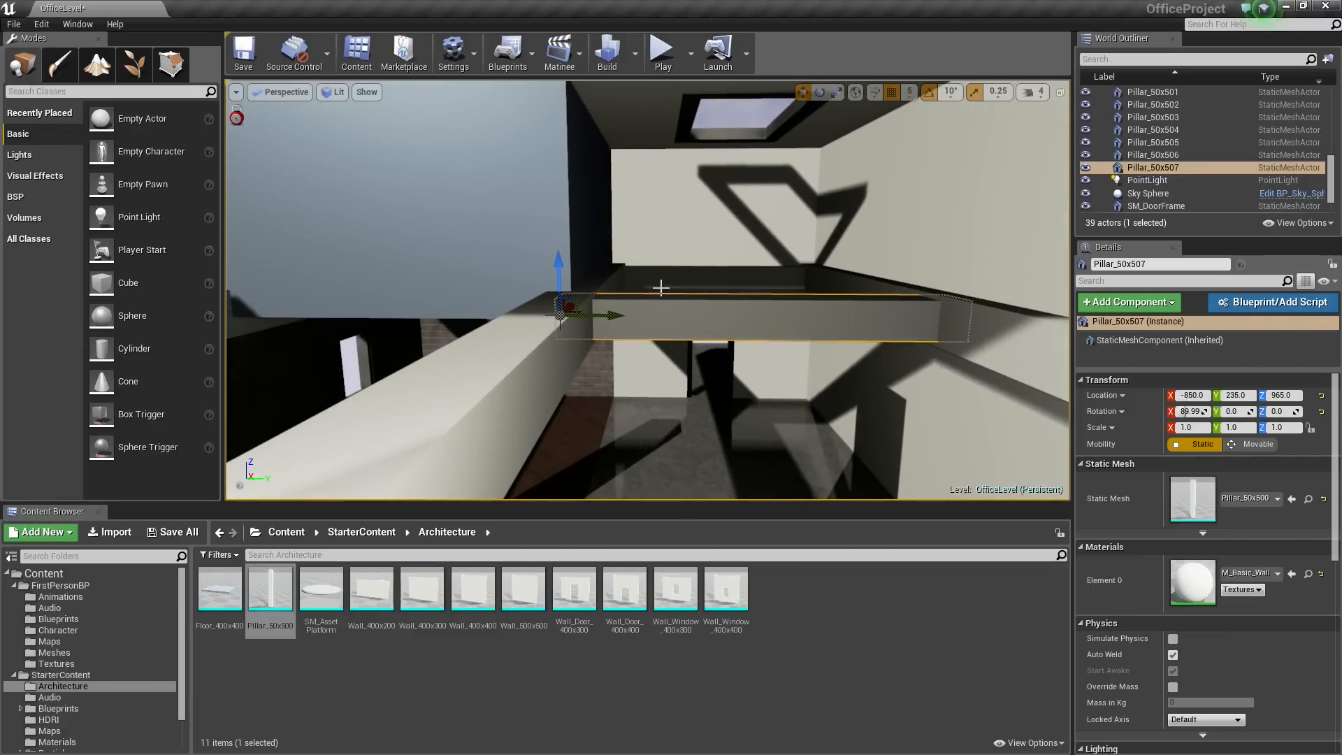
{"action": "left_click_drag", "start_coordinate": [615, 318], "coordinate": [417, 307], "text": "alt"}
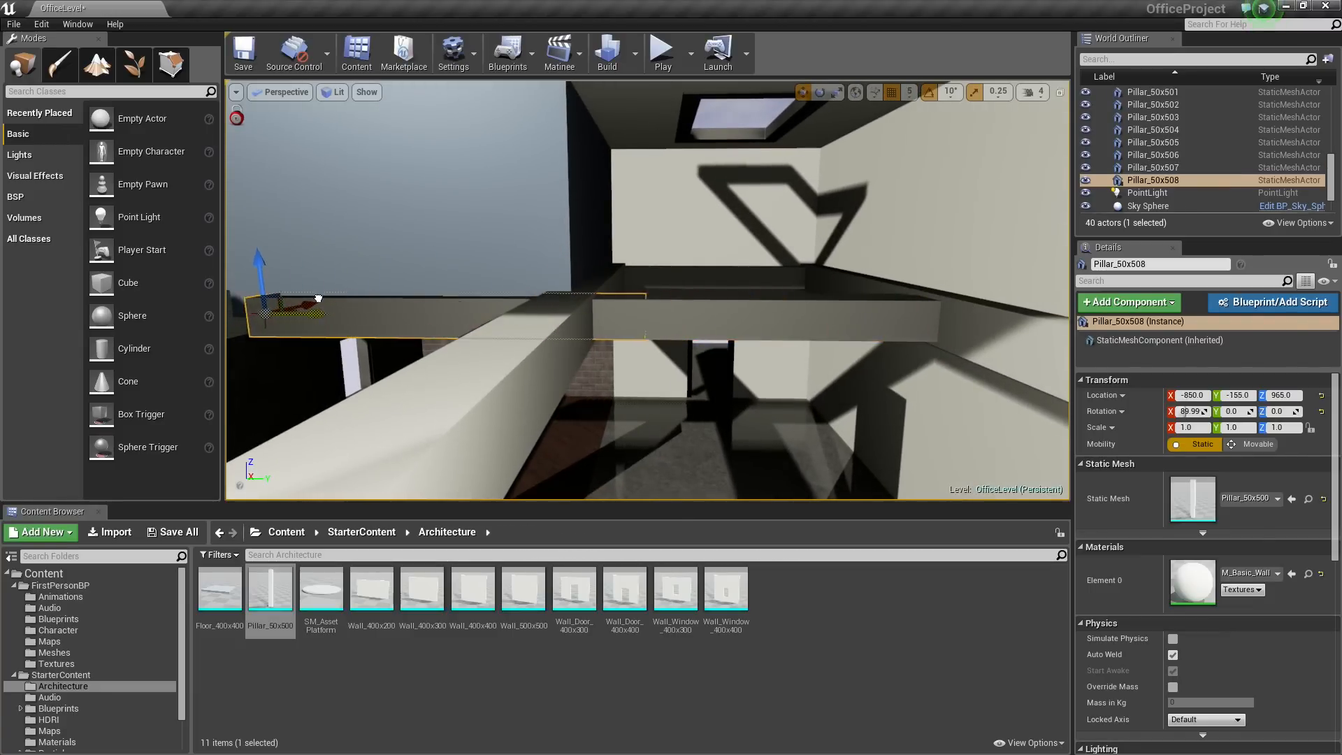
{"action": "key", "text": "a"}
{"action": "right_click_drag", "start_coordinate": [647, 290], "coordinate": [685, 294]}
{"action": "key", "text": "a"}
{"action": "key", "text": "d"}
{"action": "key", "text": "Escape"}
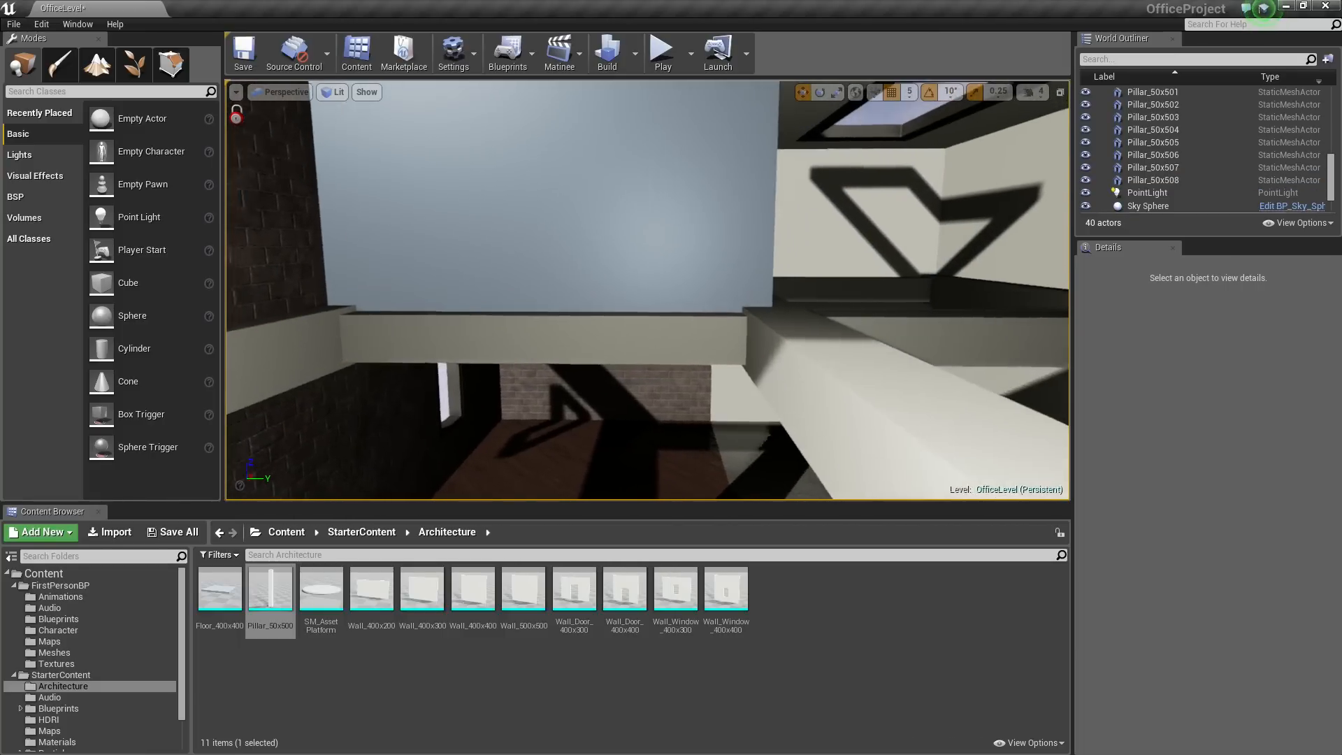
Create a vertical copy of the cross beam by the dark brick wall, rotated to 0 degrees about X
{"action": "key", "text": "d"}
{"action": "right_click_drag", "start_coordinate": [420, 339], "coordinate": [422, 339]}
{"action": "key", "text": "a"}
{"action": "left_click", "coordinate": [464, 340]}
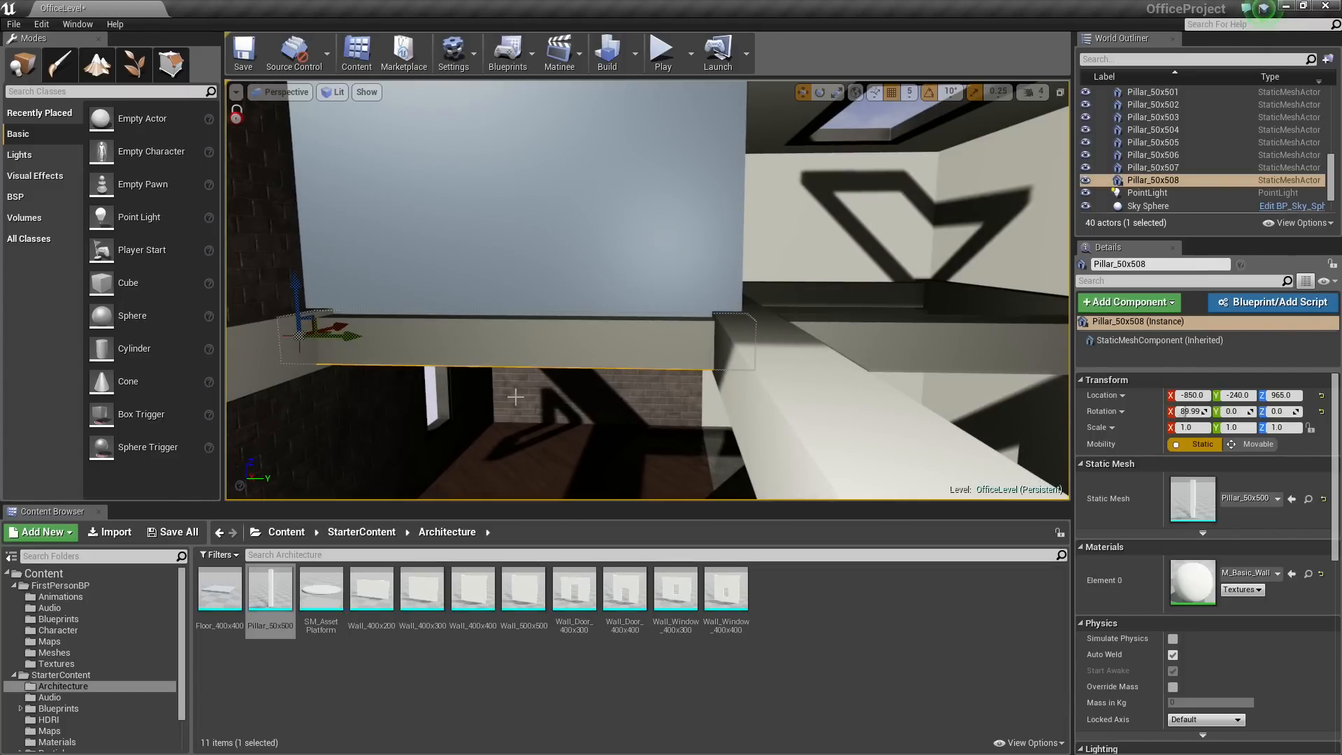
{"action": "right_click_drag", "start_coordinate": [515, 397], "coordinate": [513, 394]}
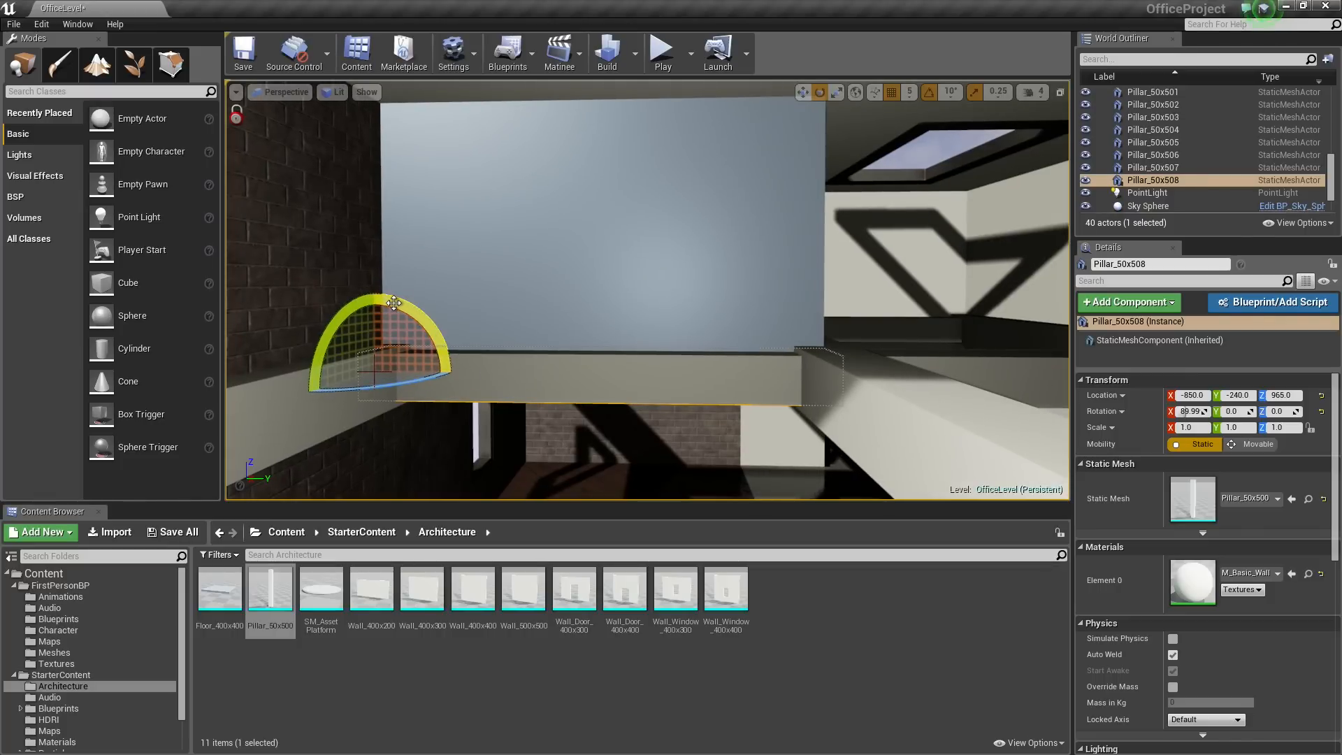
{"action": "mouse_move", "coordinate": [394, 302]}
{"action": "left_mouse_down", "text": "alt"}
{"action": "mouse_move", "coordinate": [389, 454]}
{"action": "mouse_move", "coordinate": [397, 303]}
{"action": "left_mouse_up", "text": "alt"}
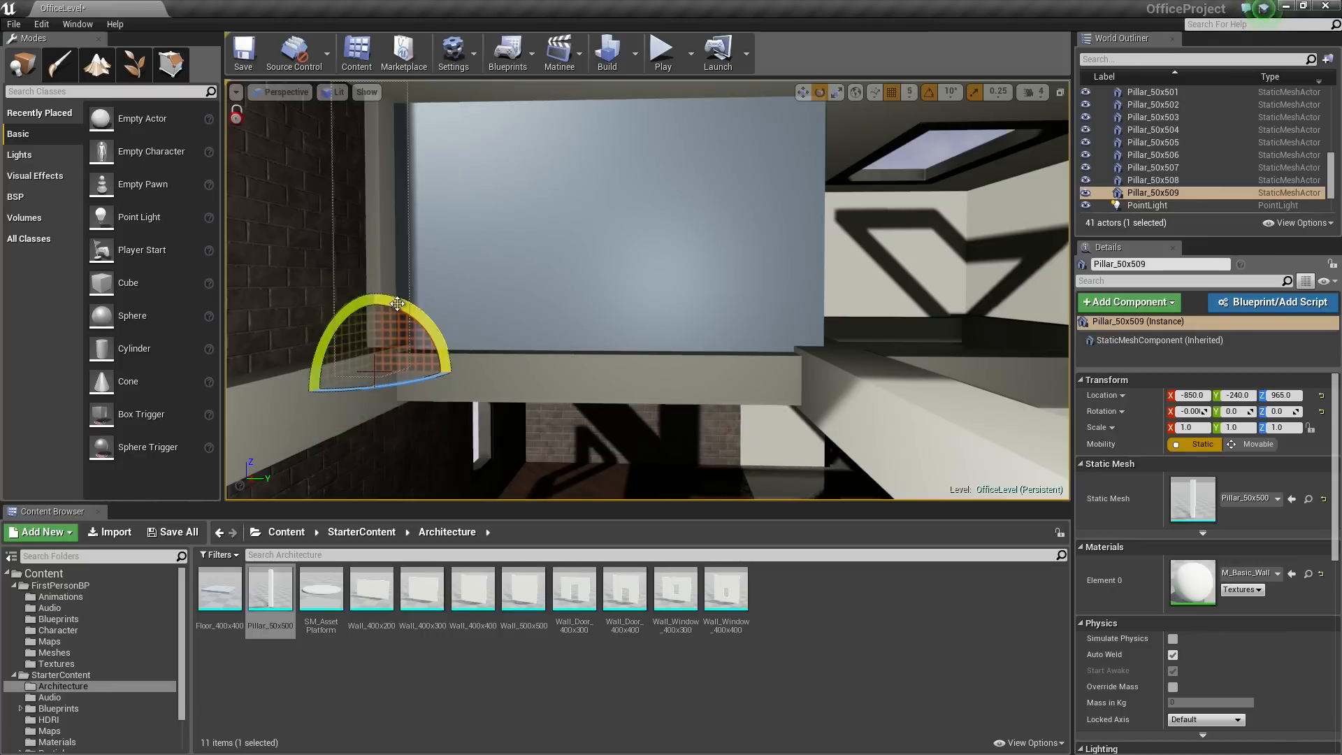
Move the vertical pillar copy to Y 250, above the junction with the middle lengthwise beam
{"action": "key", "text": "Escape"}
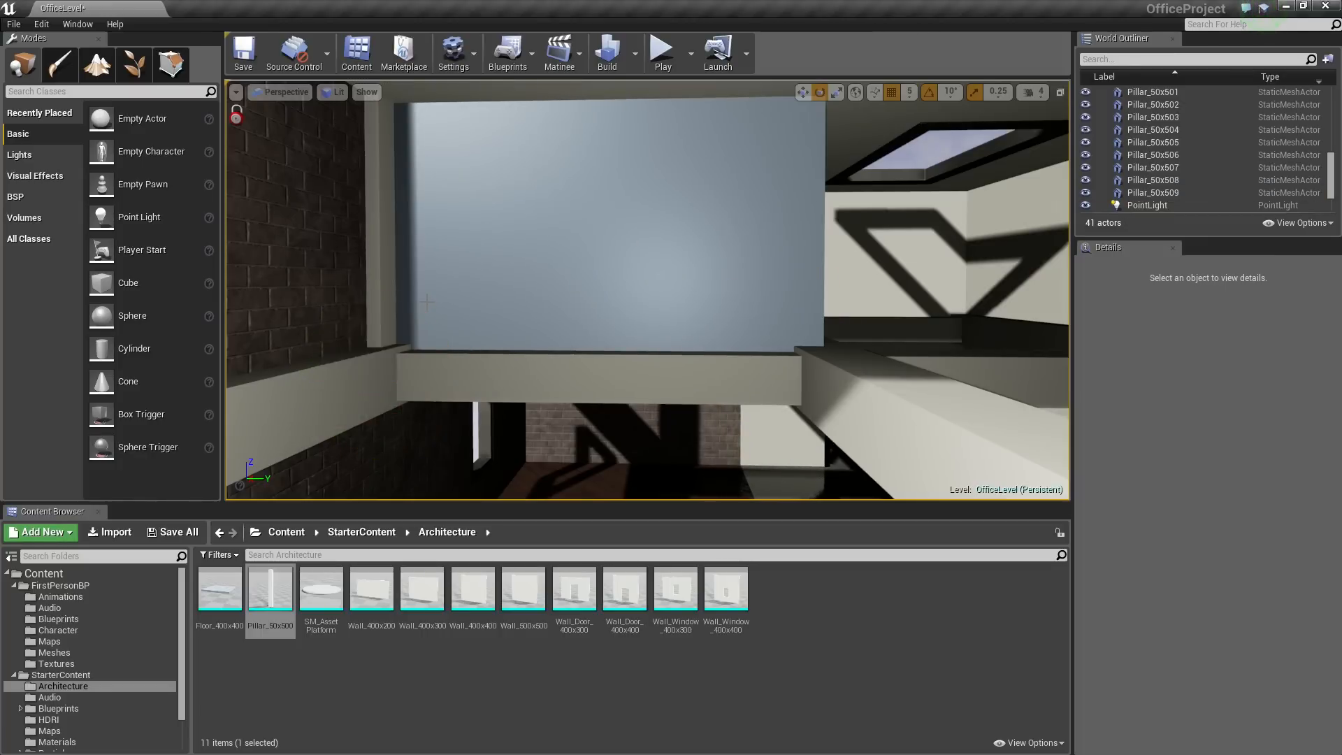
{"action": "left_click", "coordinate": [381, 291]}
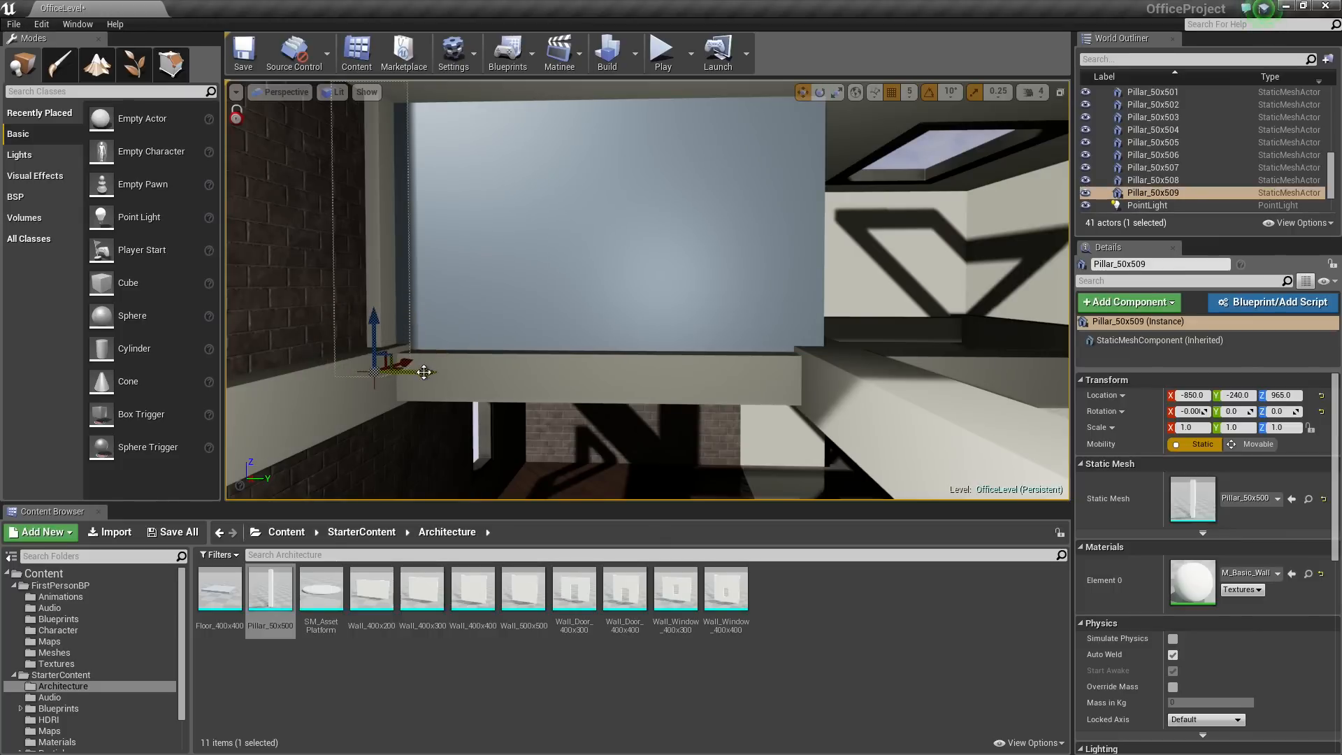
{"action": "left_click_drag", "start_coordinate": [424, 371], "coordinate": [861, 384]}
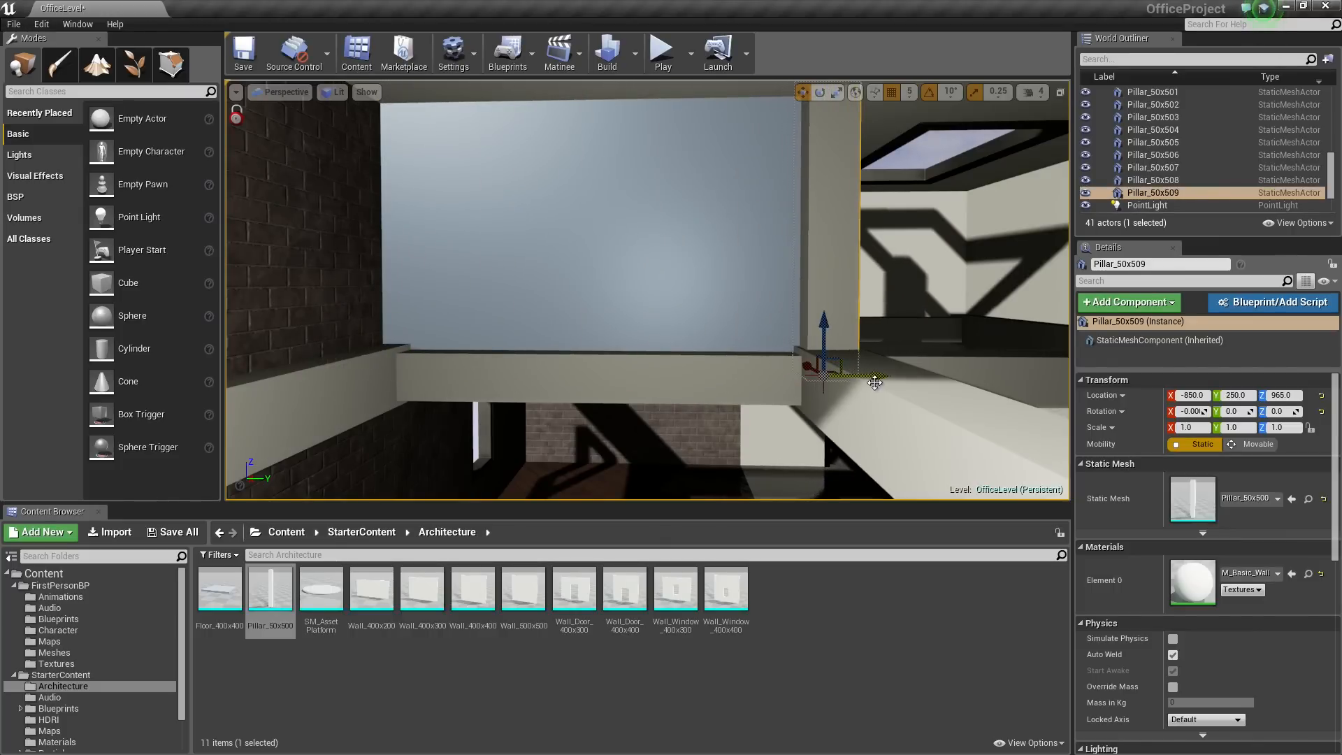
Shorten the vertical pillar above the middle beam junction by scaling it to 0.5 along Z
{"action": "mouse_move", "coordinate": [874, 383]}
{"action": "right_mouse_down"}
{"action": "mouse_move", "coordinate": [633, 374]}
{"action": "mouse_move", "coordinate": [824, 406]}
{"action": "mouse_move", "coordinate": [874, 383]}
{"action": "mouse_move", "coordinate": [863, 308]}
{"action": "mouse_move", "coordinate": [858, 370]}
{"action": "right_mouse_up"}
{"action": "key", "text": "Escape"}
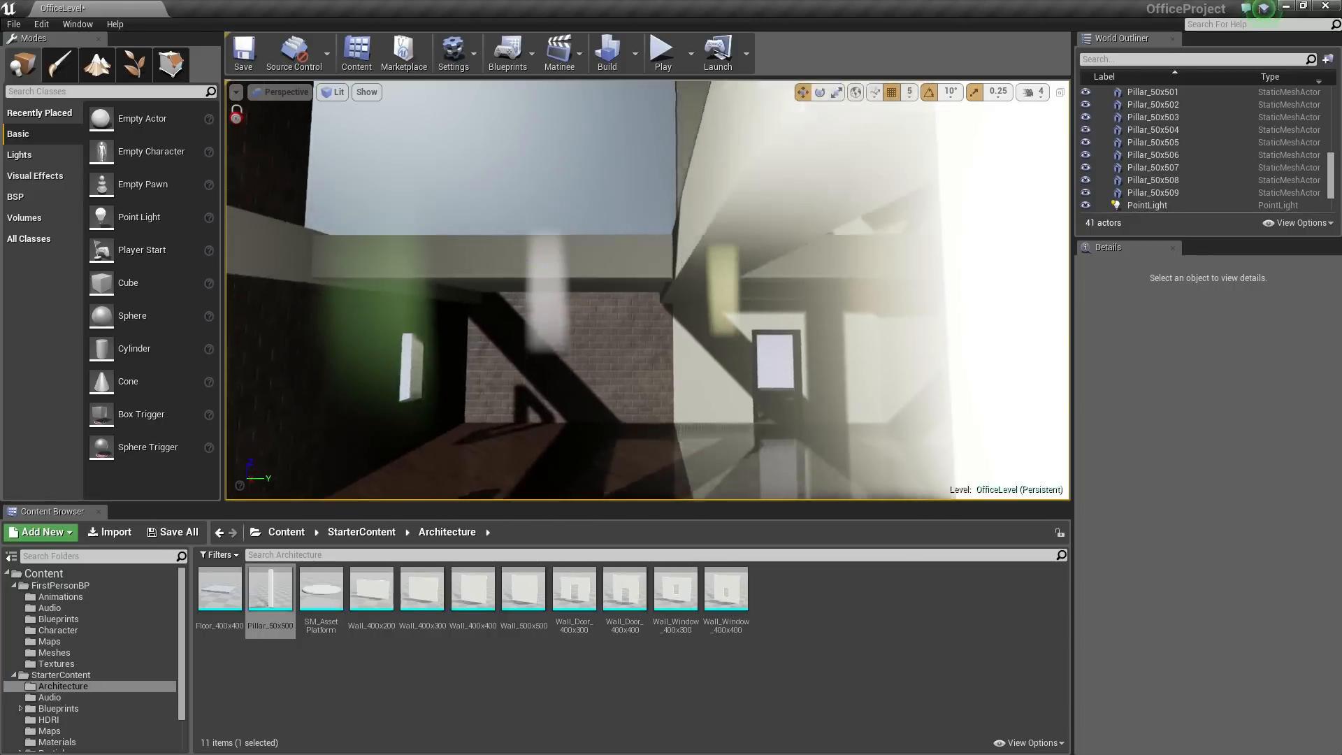
{"action": "right_click_drag", "start_coordinate": [660, 306], "coordinate": [674, 313]}
{"action": "left_click", "coordinate": [653, 308]}
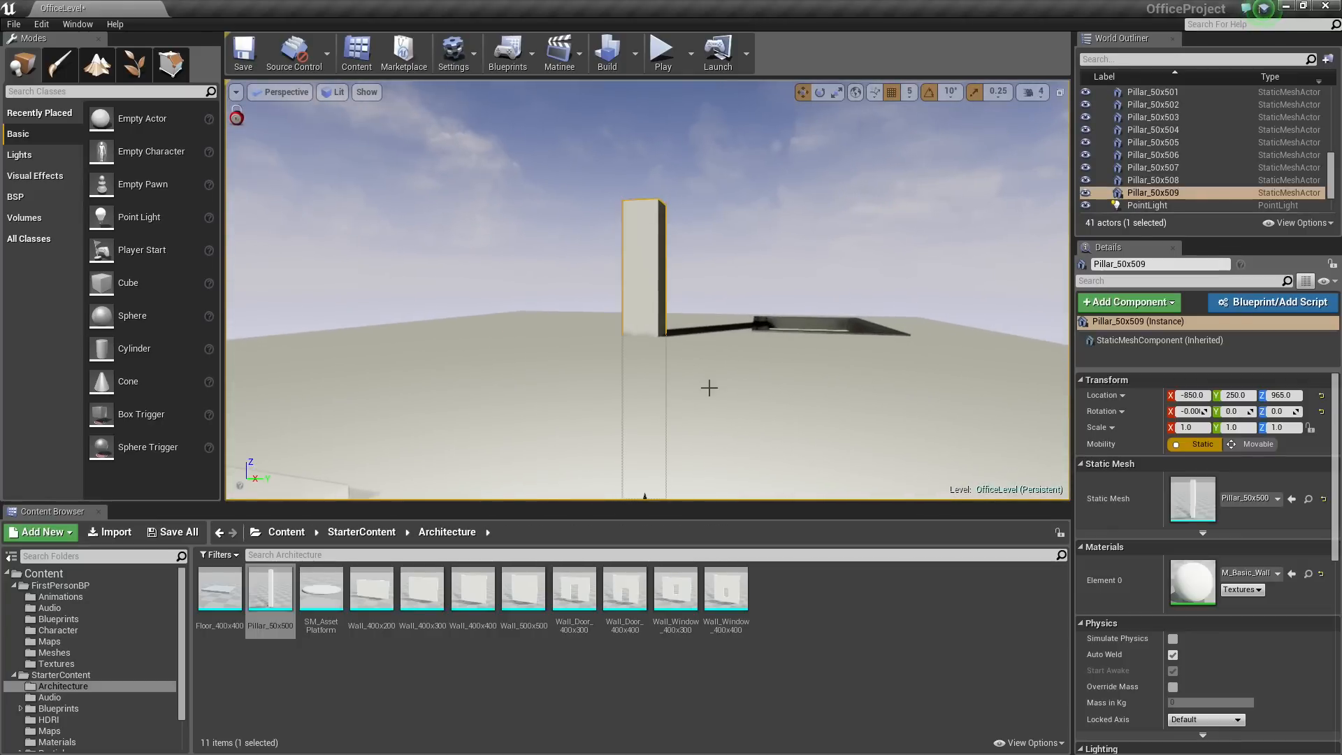
{"action": "key", "text": "f"}
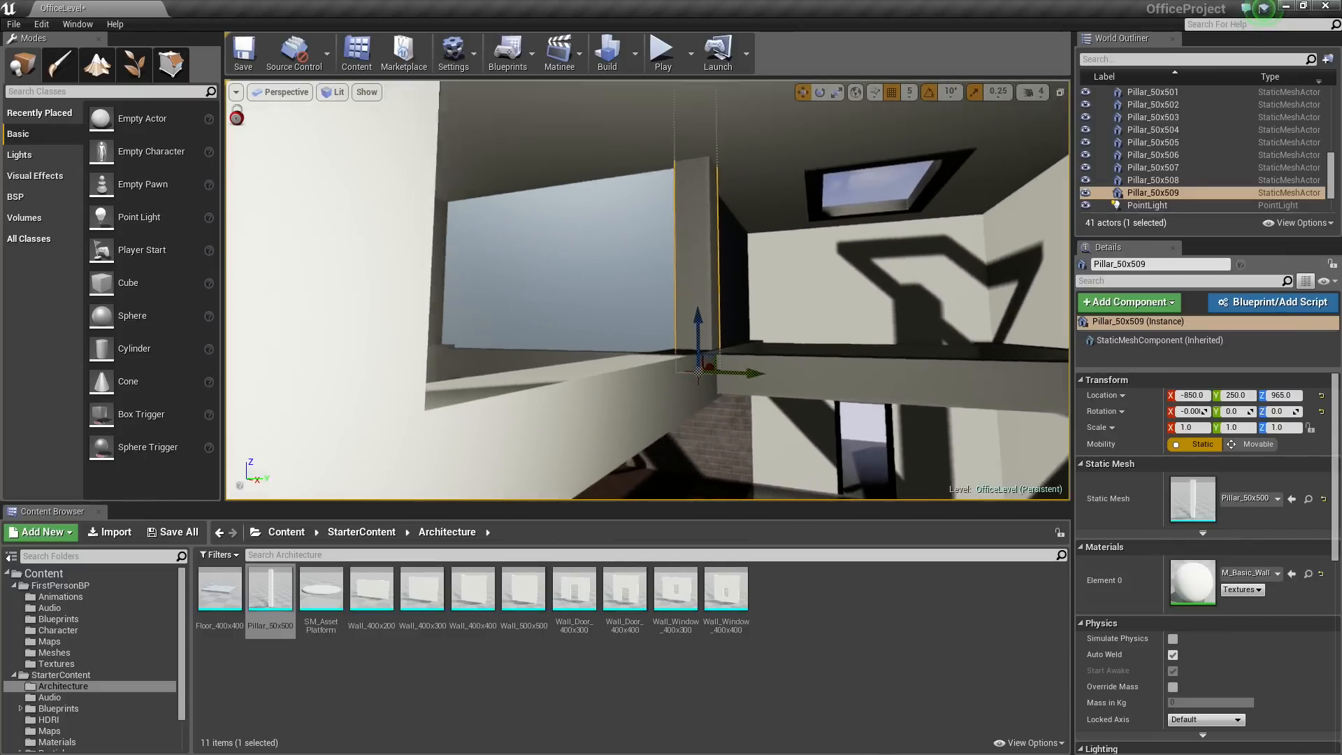
{"action": "right_click_drag", "start_coordinate": [851, 375], "coordinate": [849, 376]}
{"action": "key", "text": "r"}
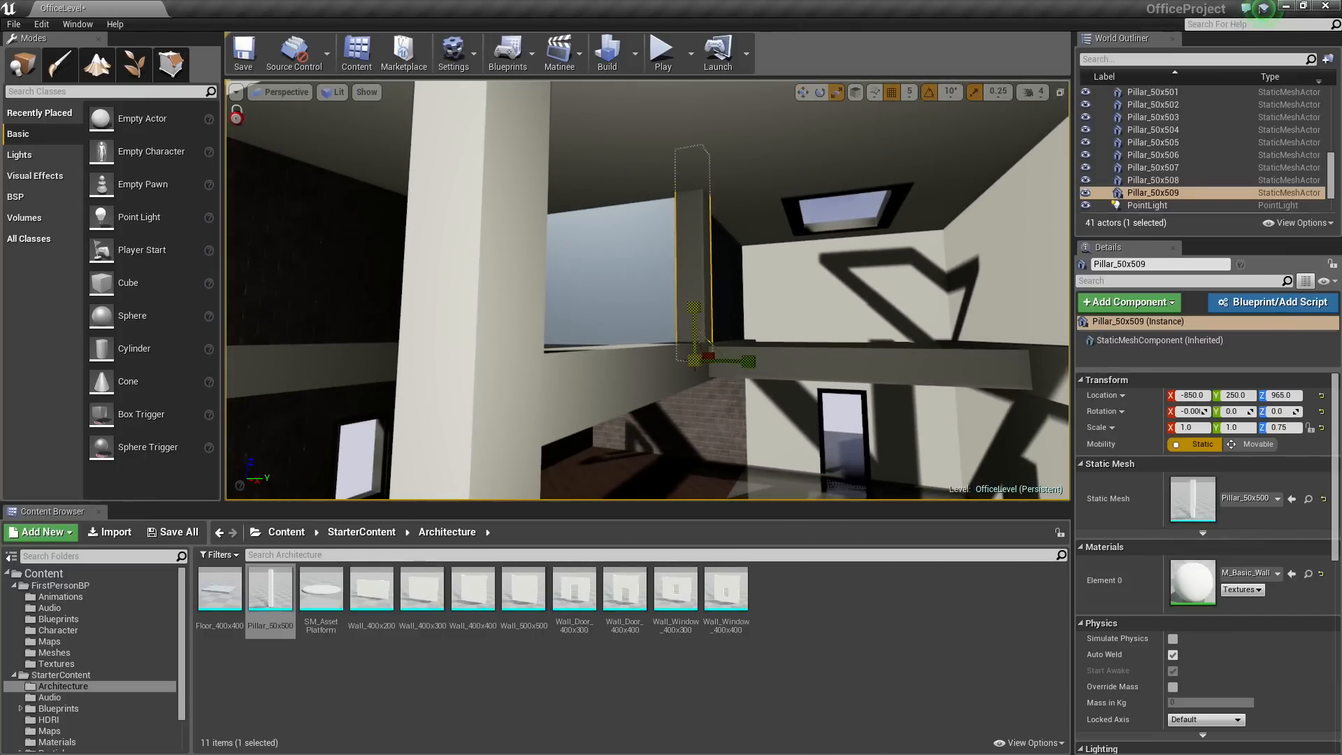
{"action": "left_click_drag", "start_coordinate": [693, 308], "coordinate": [693, 294]}
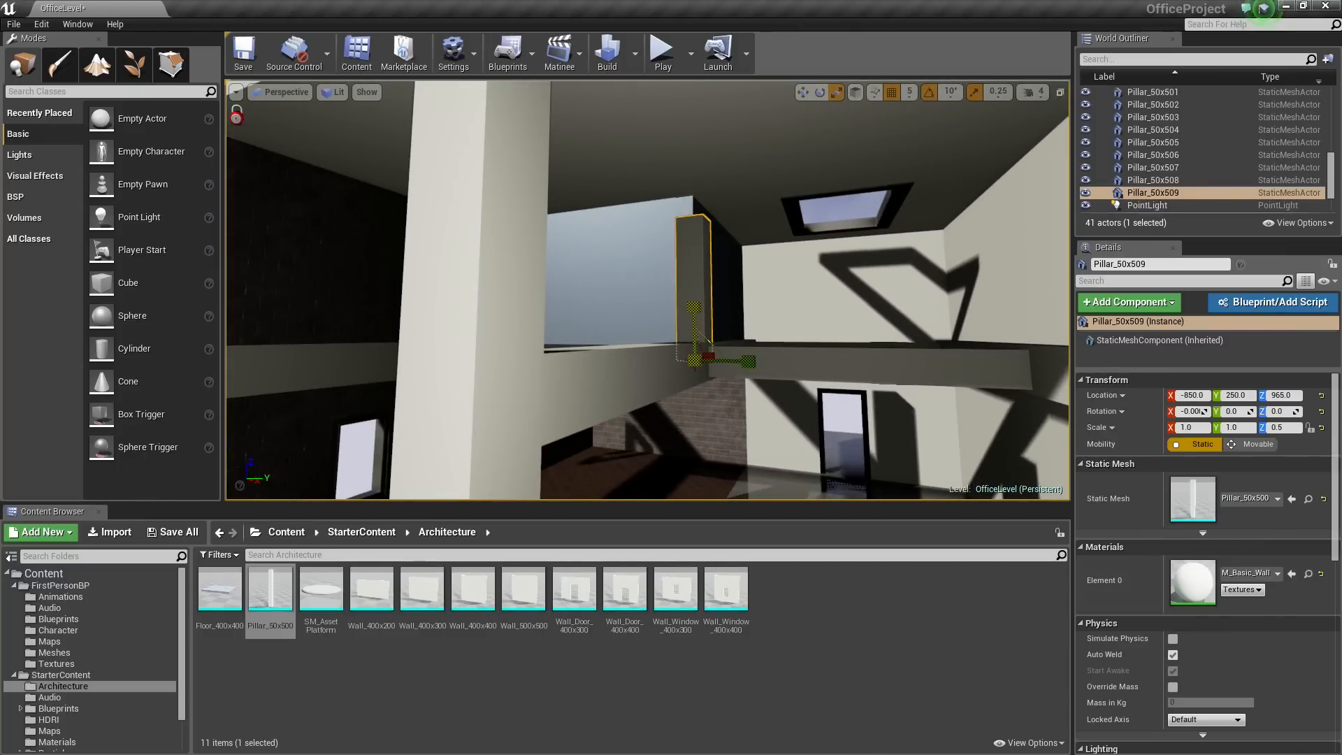
{"action": "key", "text": "w"}
{"action": "right_click_drag", "start_coordinate": [741, 286], "coordinate": [741, 285]}
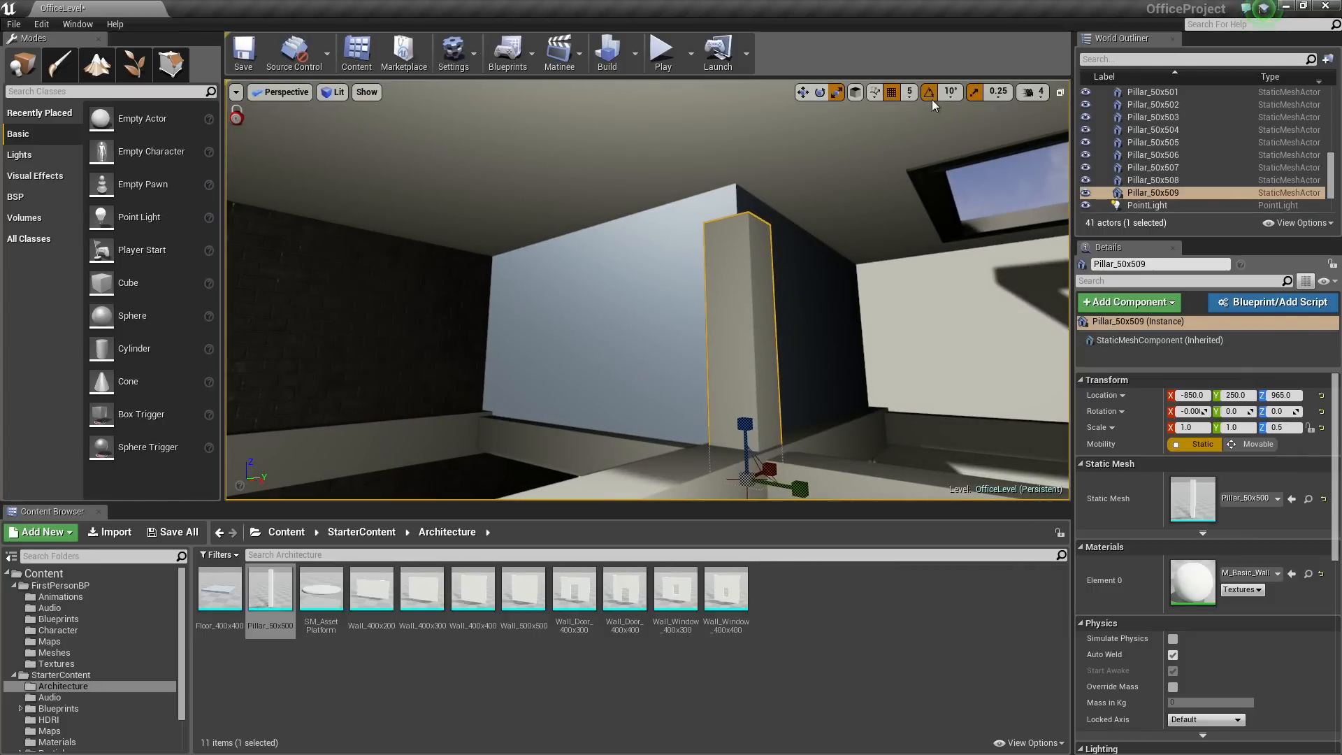
Reduce the scale snap to 0.0625 and 0.03125 to refine the upper pillar's Z scale to 0.59375 so it meets the ceiling
{"action": "left_click", "coordinate": [999, 91]}
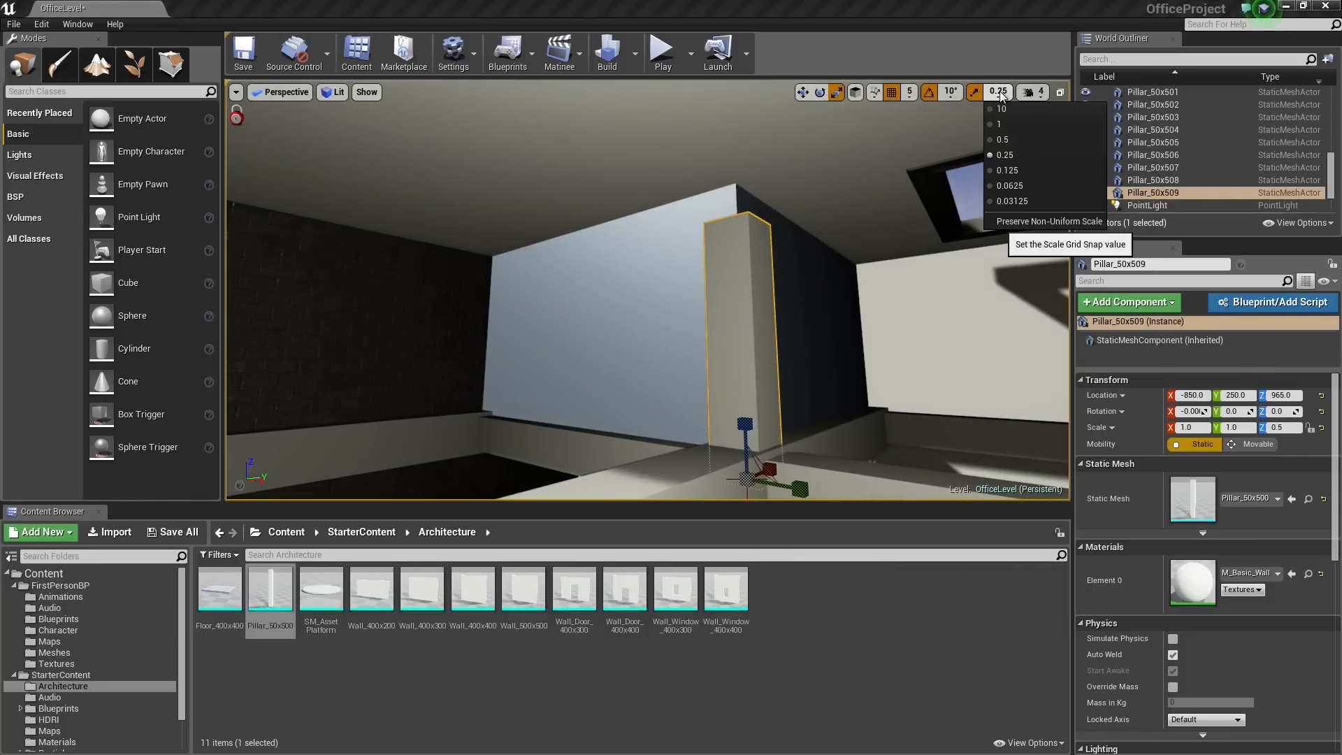
{"action": "left_click", "coordinate": [1013, 187]}
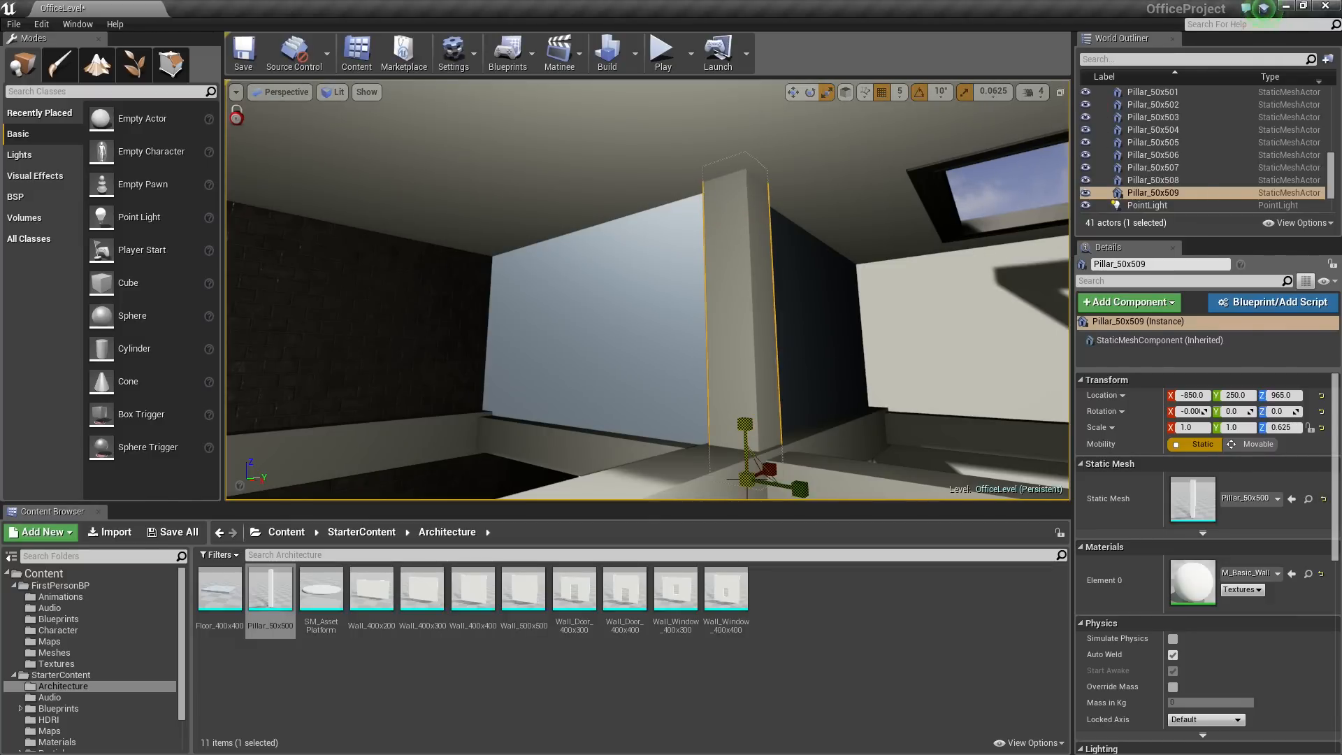
{"action": "mouse_move", "coordinate": [743, 412]}
{"action": "right_mouse_down"}
{"action": "mouse_move", "coordinate": [758, 402]}
{"action": "mouse_move", "coordinate": [742, 378]}
{"action": "mouse_move", "coordinate": [741, 409]}
{"action": "right_mouse_up"}
{"action": "left_click", "coordinate": [995, 97]}
{"action": "left_click", "coordinate": [1012, 202]}
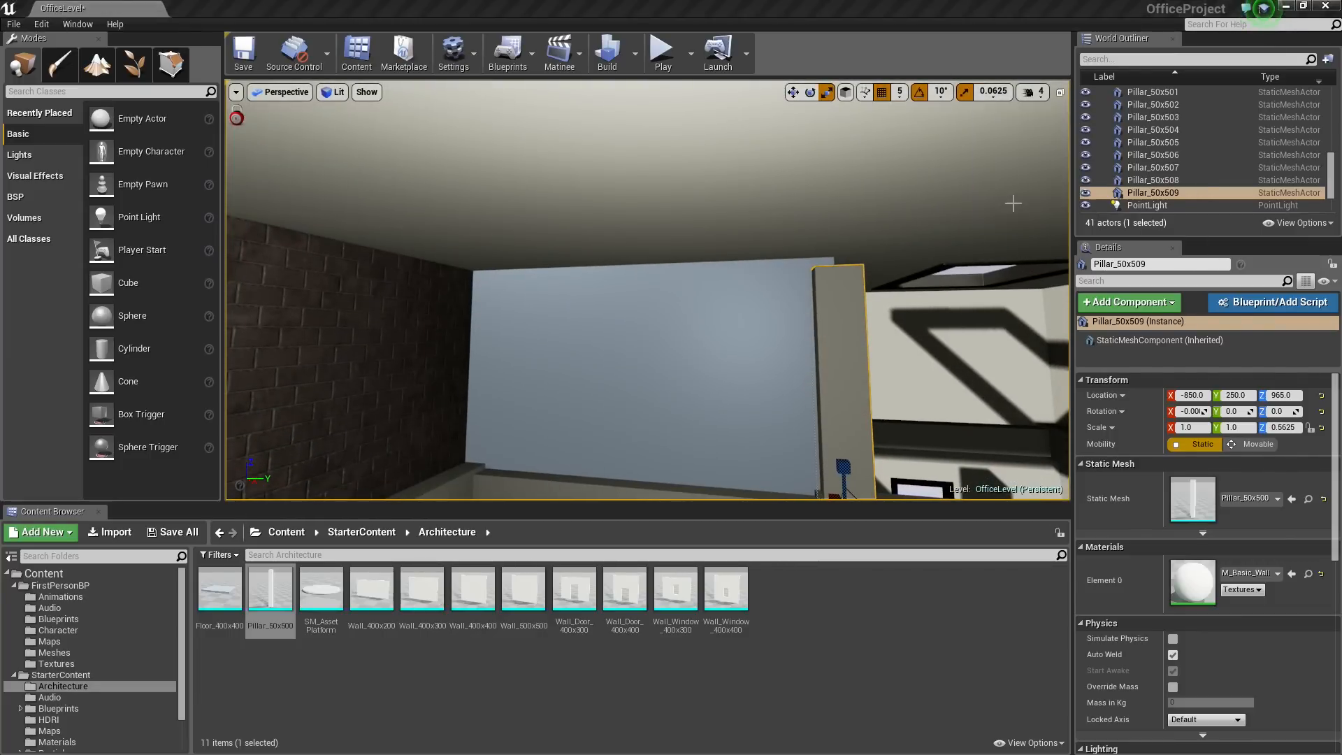
{"action": "right_click_drag", "start_coordinate": [894, 280], "coordinate": [896, 308]}
{"action": "right_click_drag", "start_coordinate": [842, 350], "coordinate": [768, 367]}
{"action": "key", "text": "Escape"}
Set the scale snap to 0.5 and duplicate the short upper pillar along Y to the cross beam's end at the dark brick wall
{"action": "left_click", "coordinate": [991, 91]}
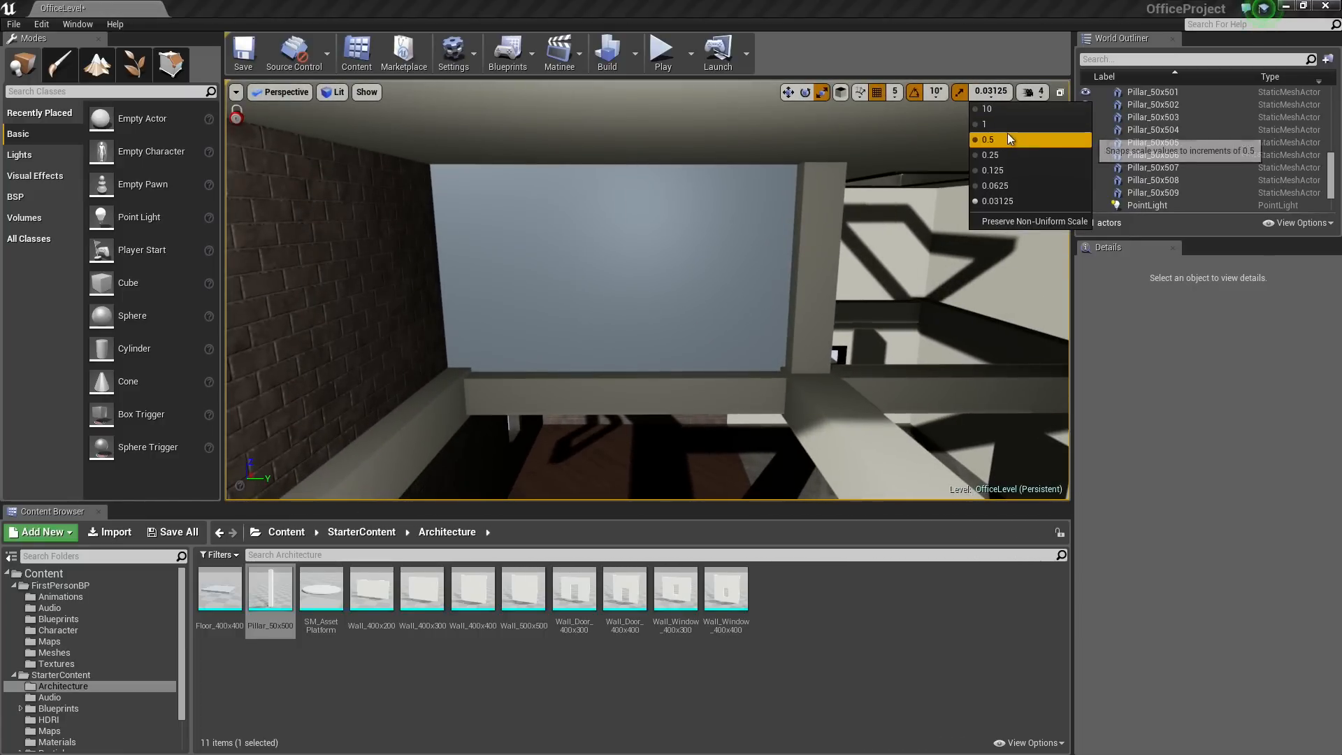
{"action": "left_click", "coordinate": [1006, 135]}
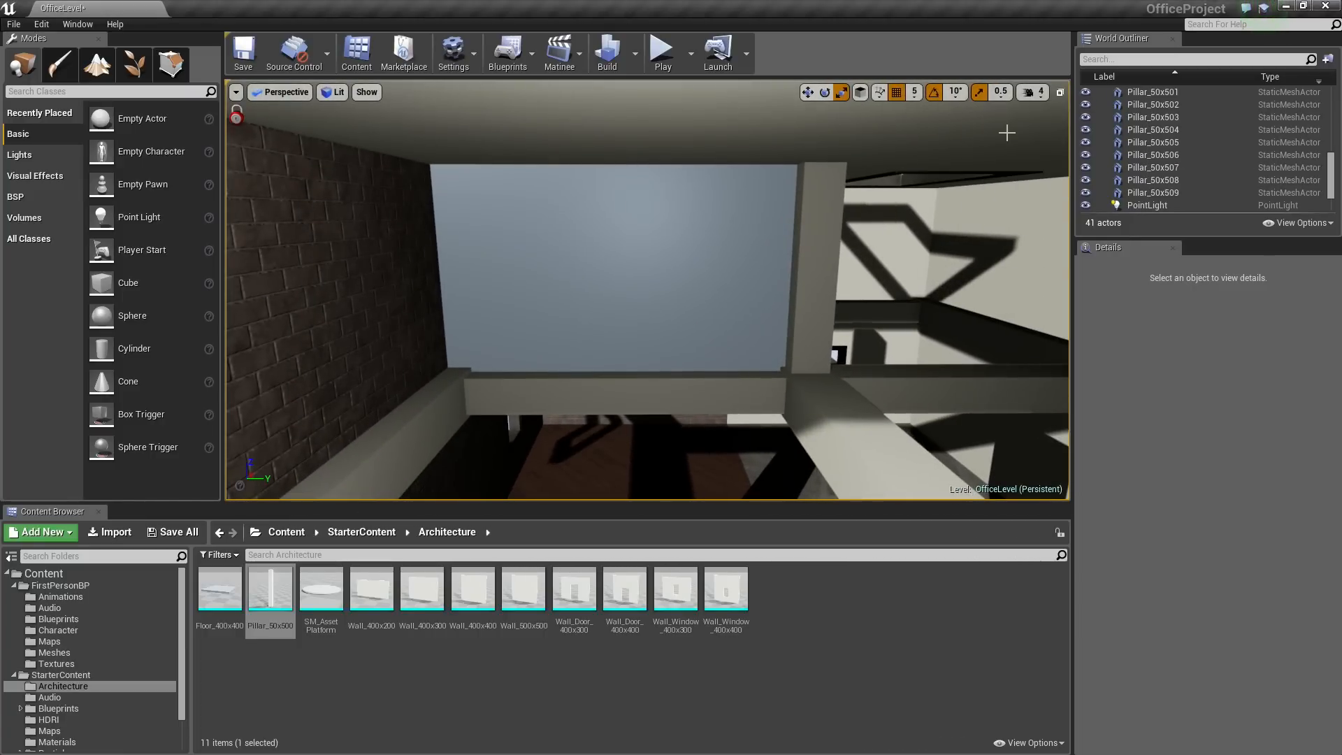
{"action": "left_click", "coordinate": [829, 223]}
{"action": "right_click_drag", "start_coordinate": [855, 261], "coordinate": [834, 268]}
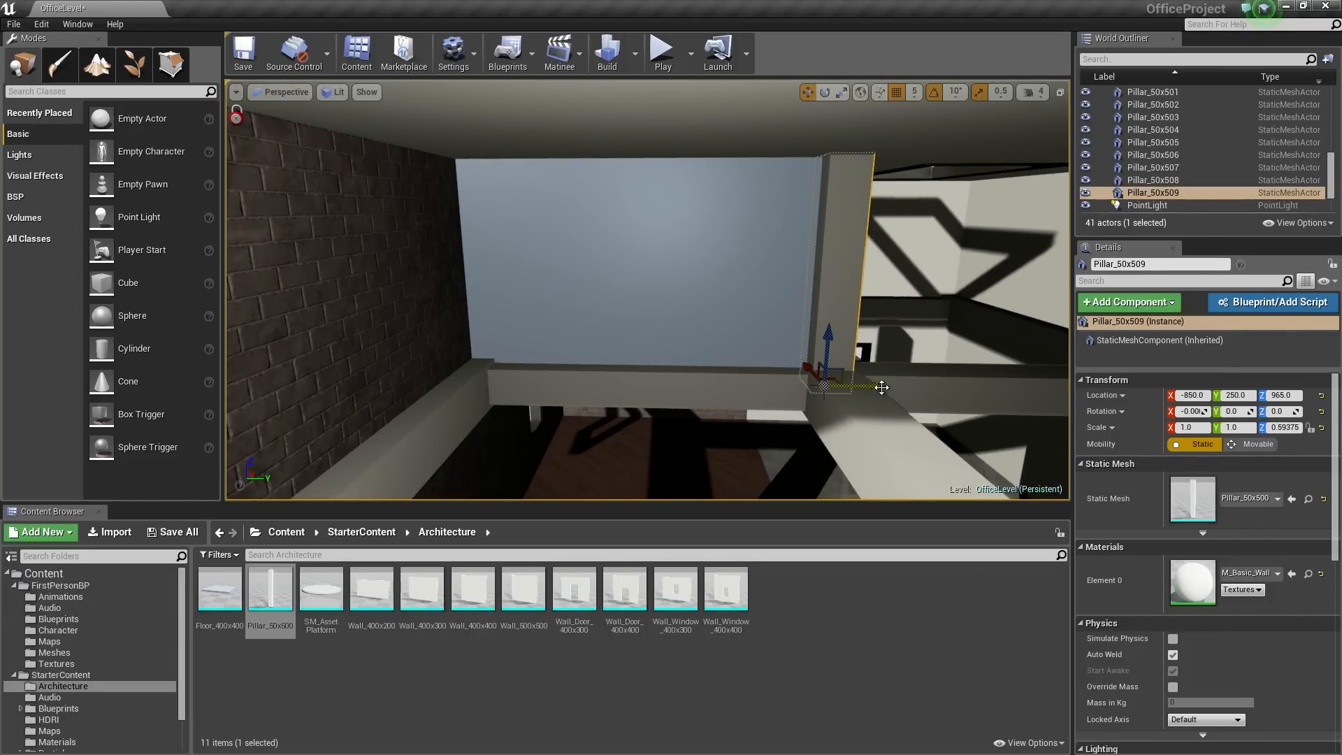
{"action": "left_click_drag", "start_coordinate": [878, 386], "coordinate": [714, 380], "text": "alt"}
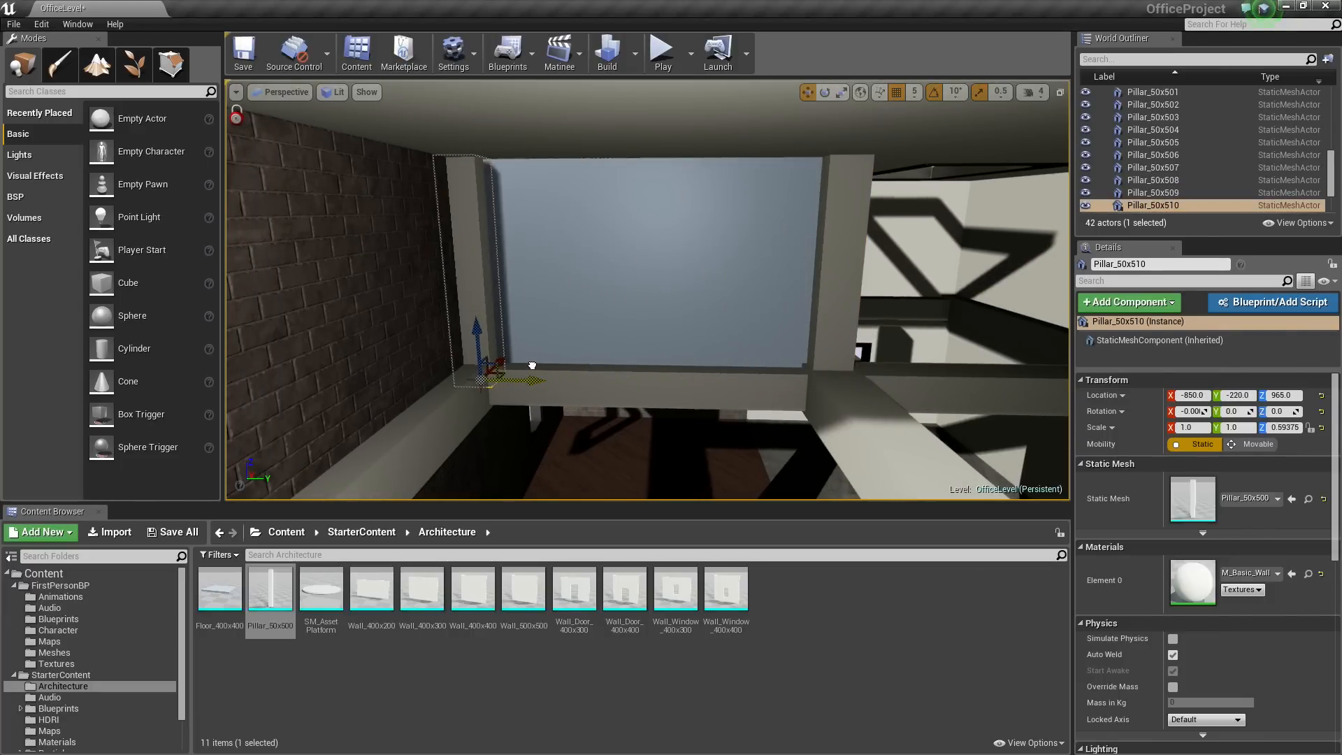
{"action": "key", "text": "Escape"}
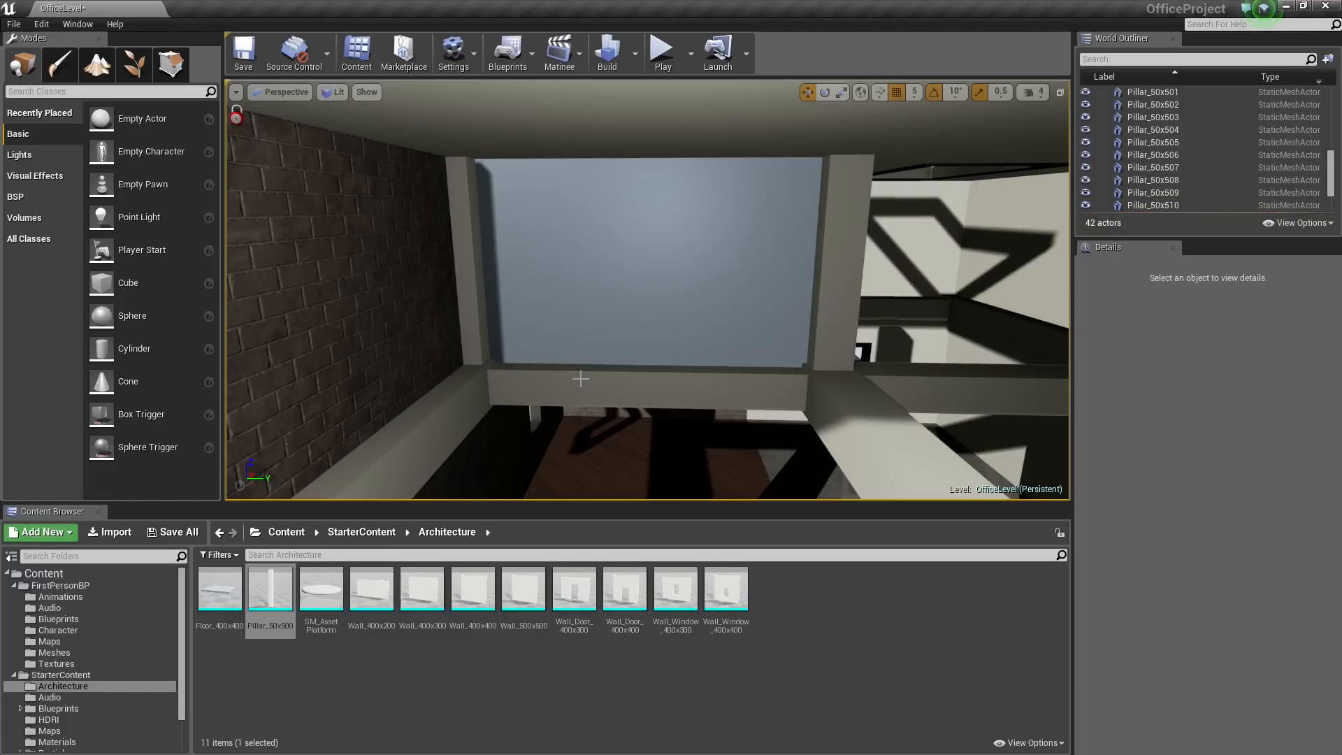
Examine the finished pillar and beam framework from floor level and from above the beams
{"action": "key", "text": "w"}
{"action": "right_click_drag", "start_coordinate": [605, 375], "coordinate": [702, 389]}
{"action": "key", "text": "d"}
{"action": "key", "text": "w"}
{"action": "key", "text": "w"}
{"action": "key", "text": "s"}
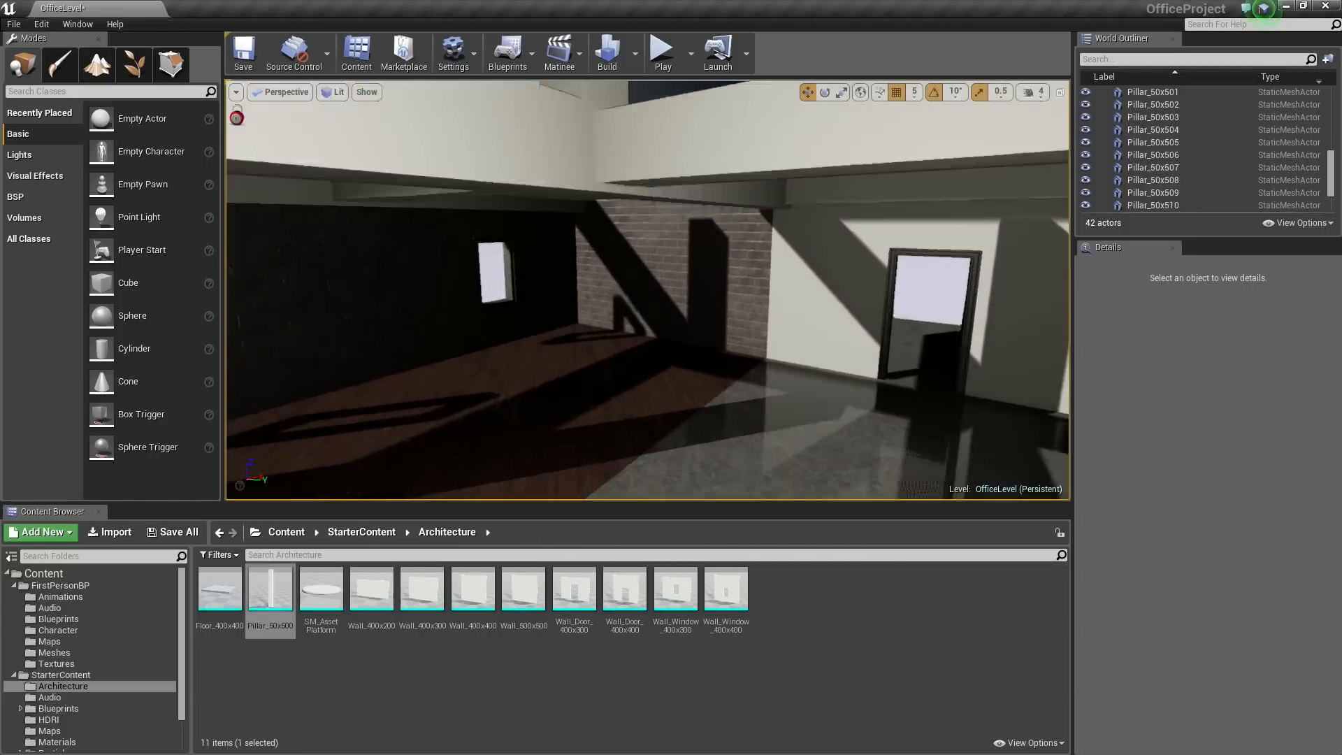
{"action": "right_click_drag", "start_coordinate": [615, 242], "coordinate": [744, 121]}
{"action": "key", "text": "s"}
{"action": "key", "text": "e"}
{"action": "key", "text": "s"}
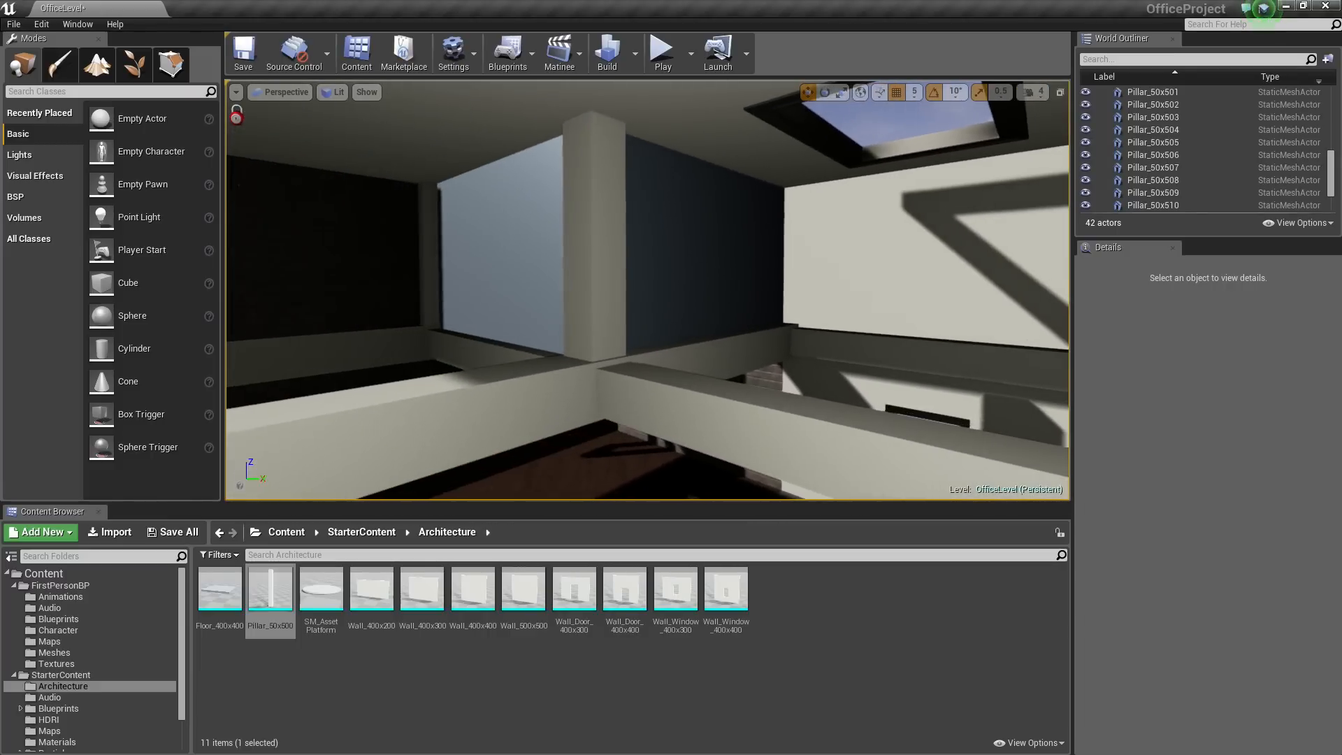
{"action": "key", "text": "q"}
{"action": "mouse_move", "coordinate": [743, 237]}
{"action": "right_mouse_down"}
{"action": "mouse_move", "coordinate": [750, 247]}
{"action": "mouse_move", "coordinate": [730, 248]}
{"action": "right_mouse_up"}
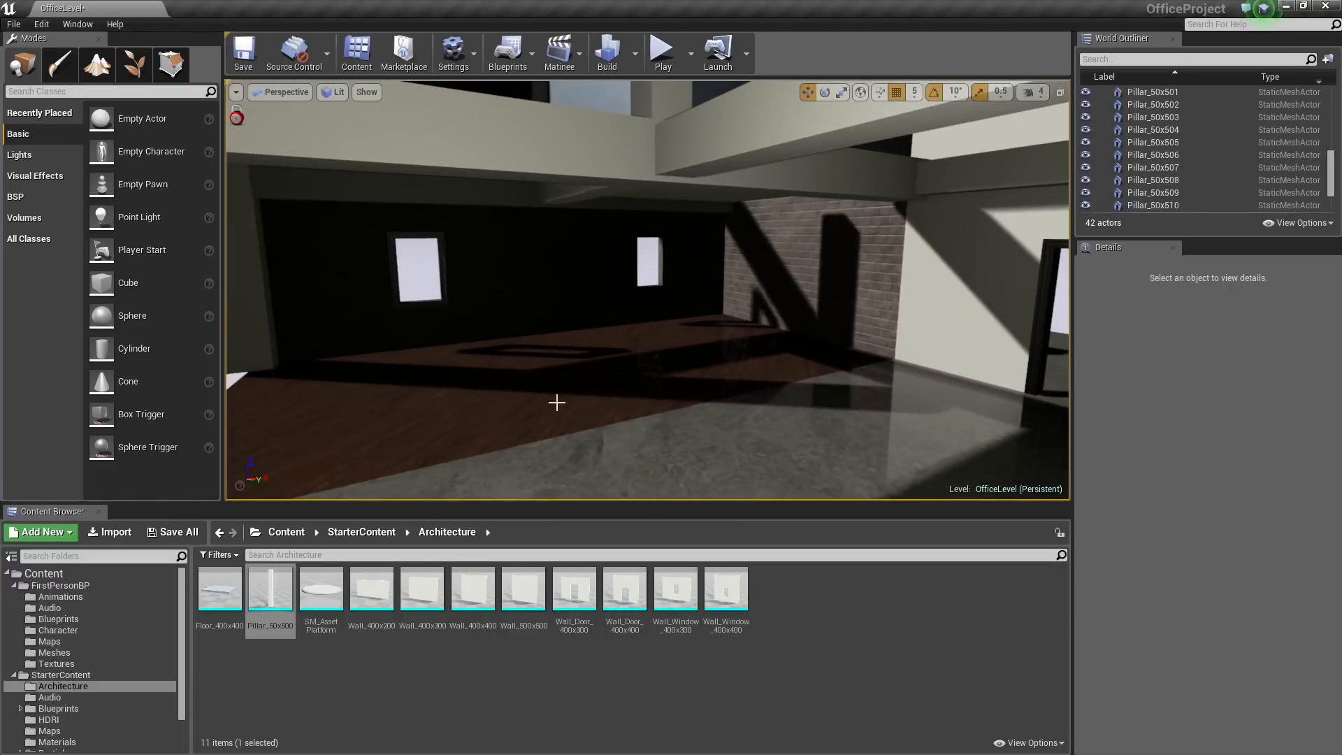
{"action": "key", "text": "e"}
{"action": "right_click_drag", "start_coordinate": [716, 407], "coordinate": [748, 375]}
{"action": "key", "text": "q"}
{"action": "key", "text": "s"}
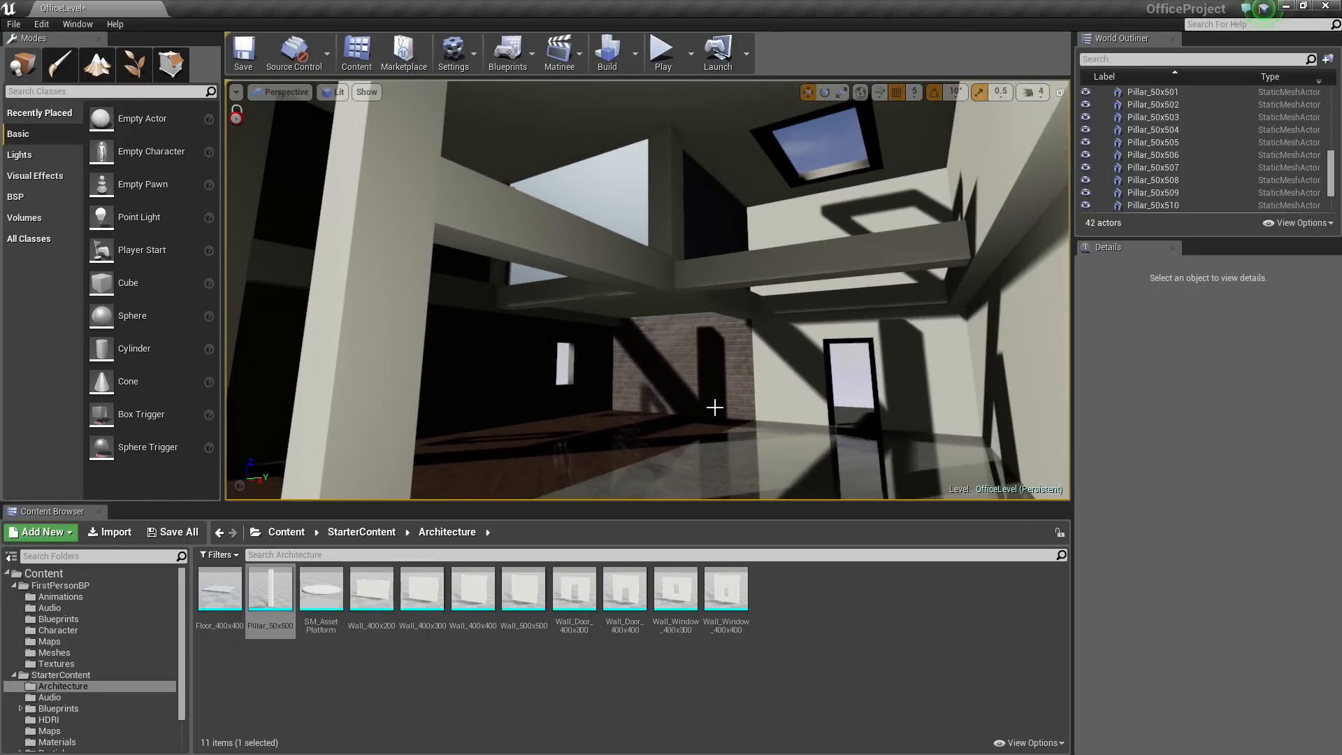
Save the office level
{"action": "key", "text": "ctrl+s"}
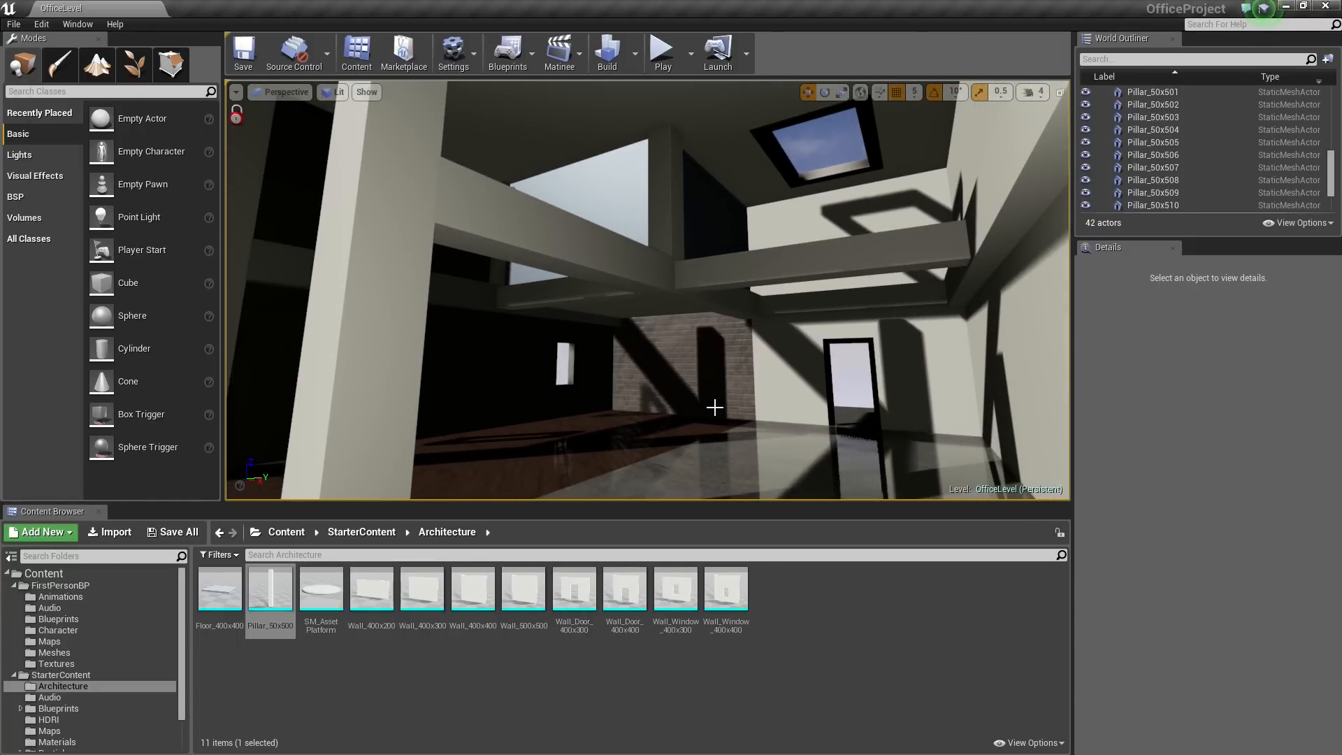